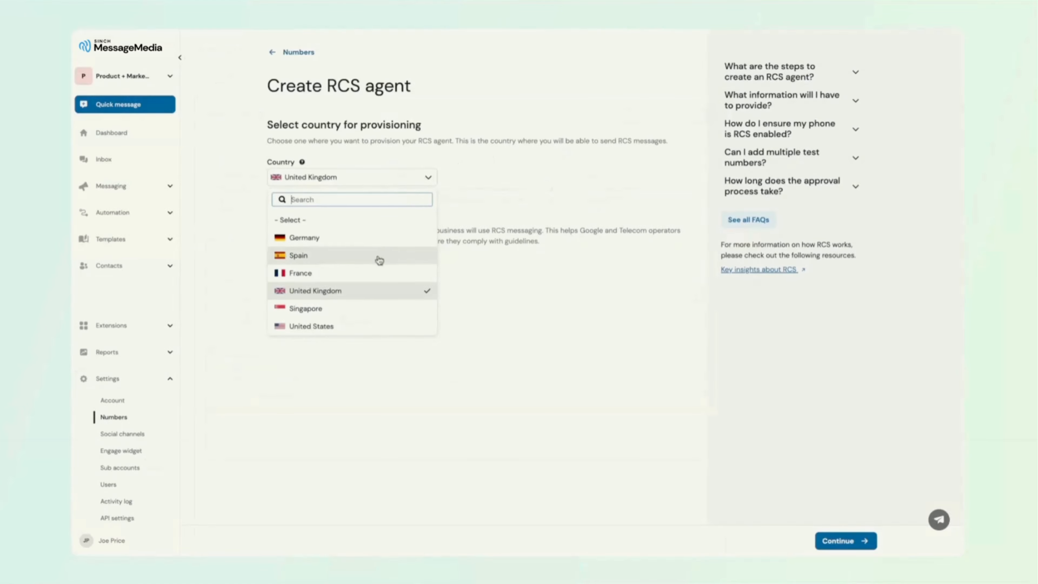
Create the RCS agent for the United States with the Promotional (recommended) use case and confirm the details.
{"action": "left_click", "coordinate": [364, 326]}
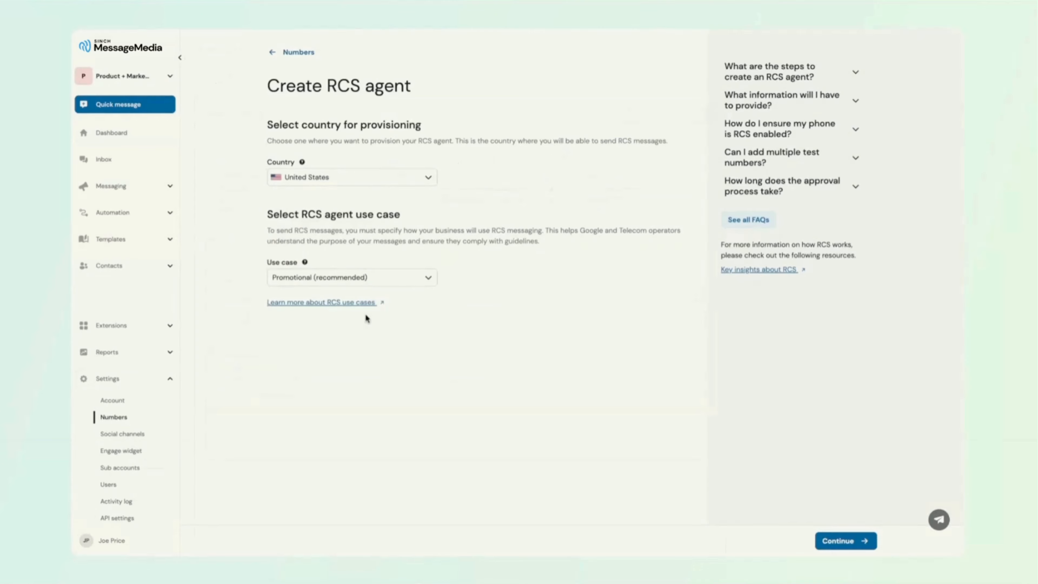
{"action": "left_click", "coordinate": [418, 281]}
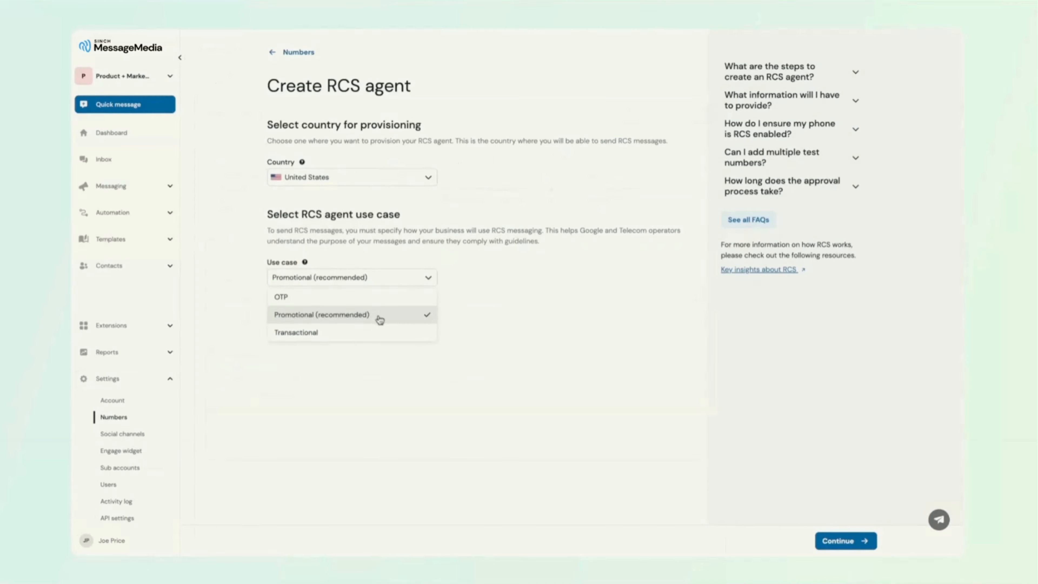
{"action": "left_click", "coordinate": [383, 324]}
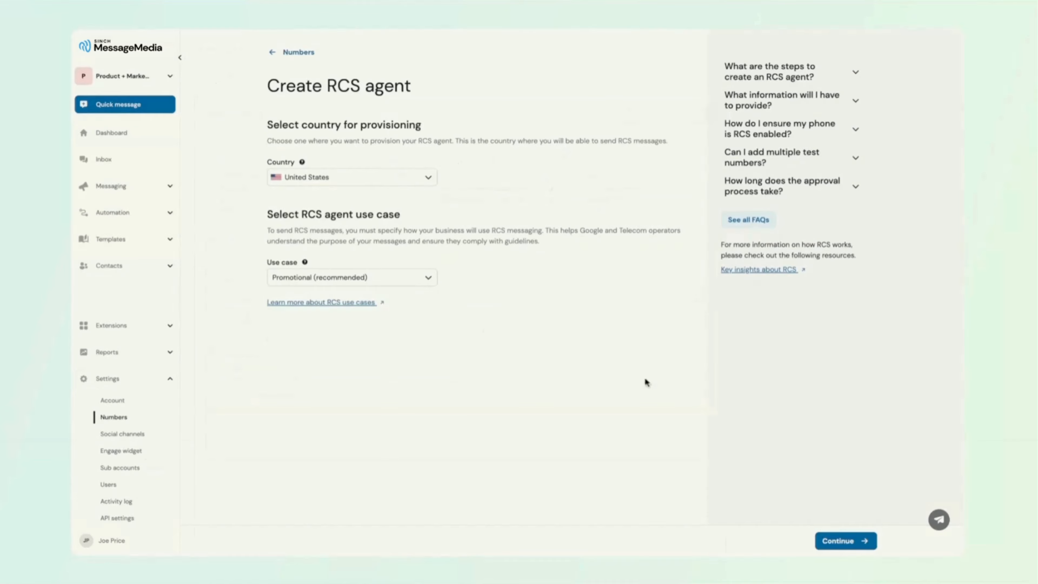
{"action": "left_click", "coordinate": [847, 547]}
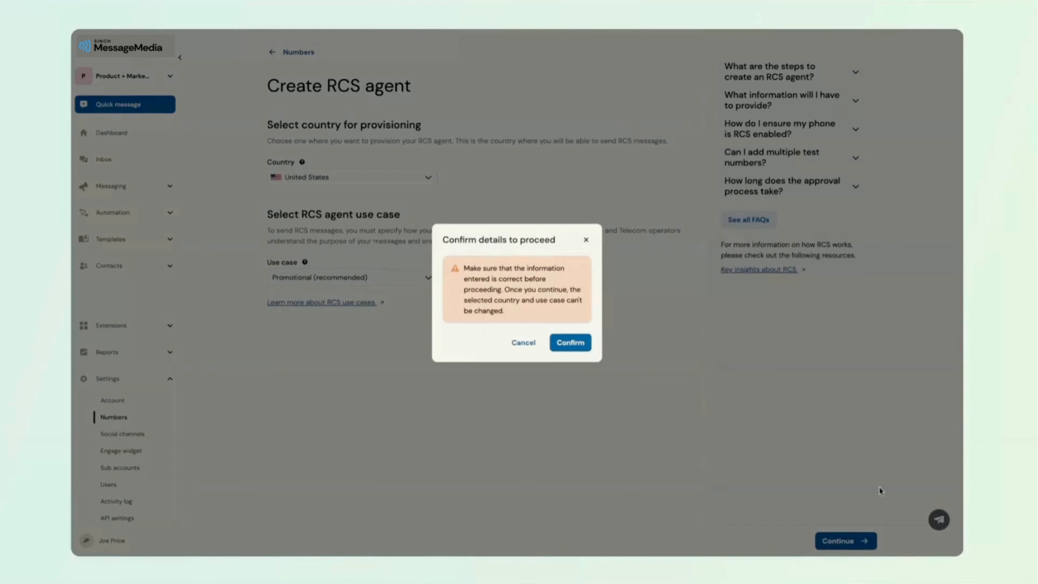
{"action": "left_click", "coordinate": [577, 345]}
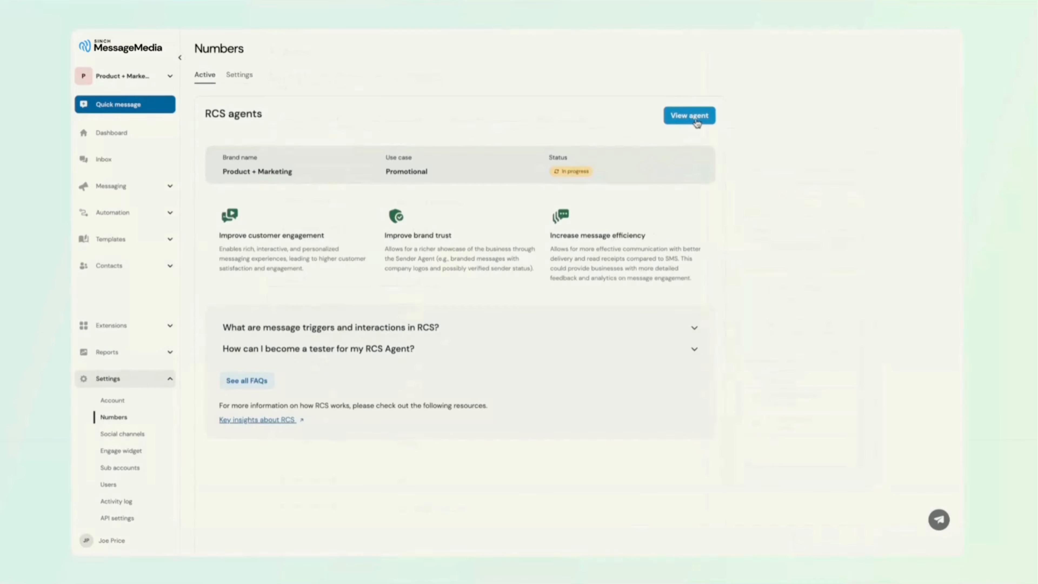
Edit the agent information with brand name Sinch Engage and description "A single, powerful platform for RCS, SMS & WhatsApp — made for conversion.".
{"action": "left_click", "coordinate": [697, 123]}
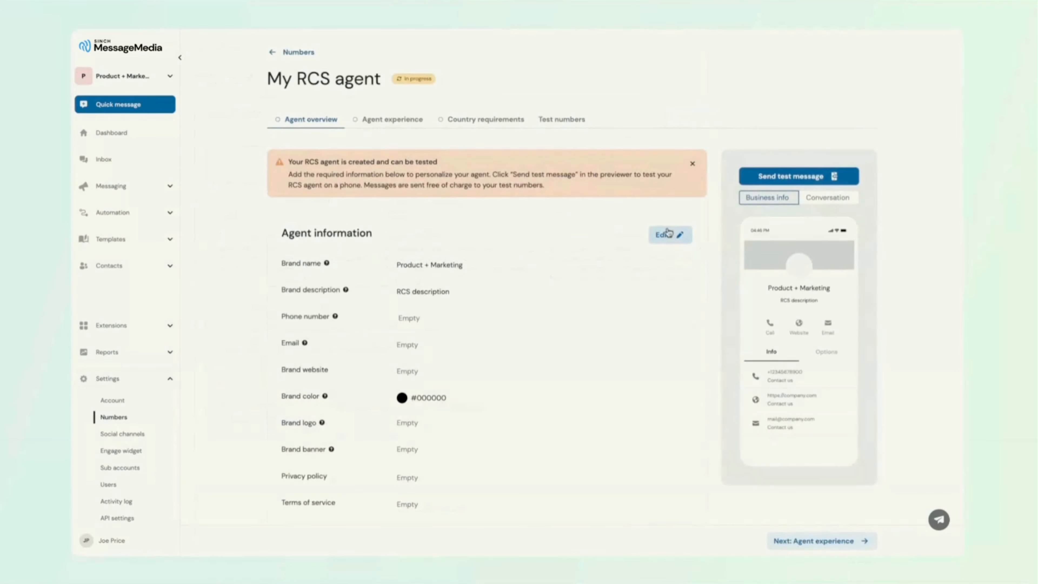
{"action": "left_click", "coordinate": [668, 234]}
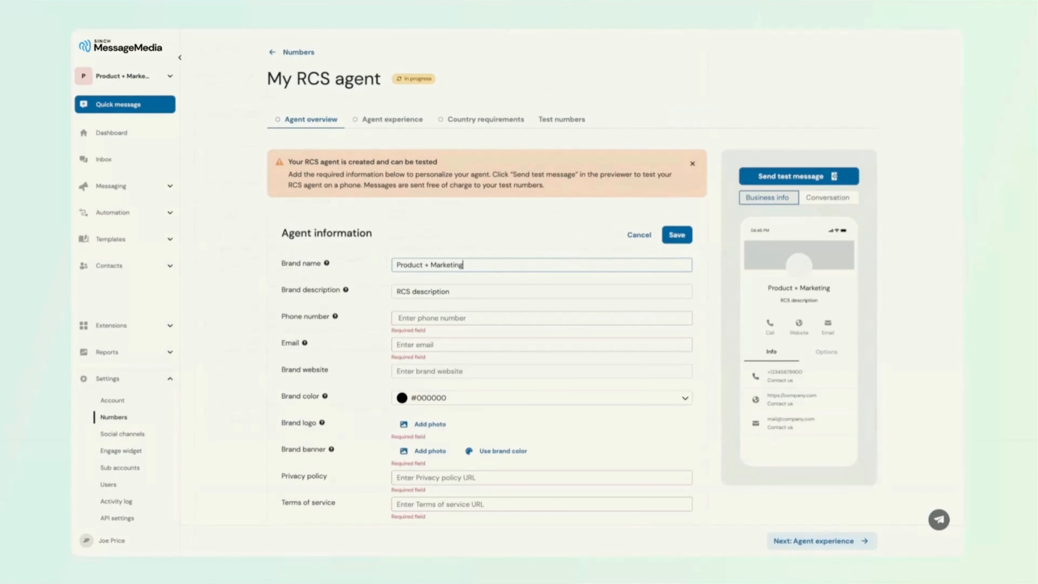
{"action": "key", "text": "ctrl+a"}
{"action": "type", "text": "Si"}
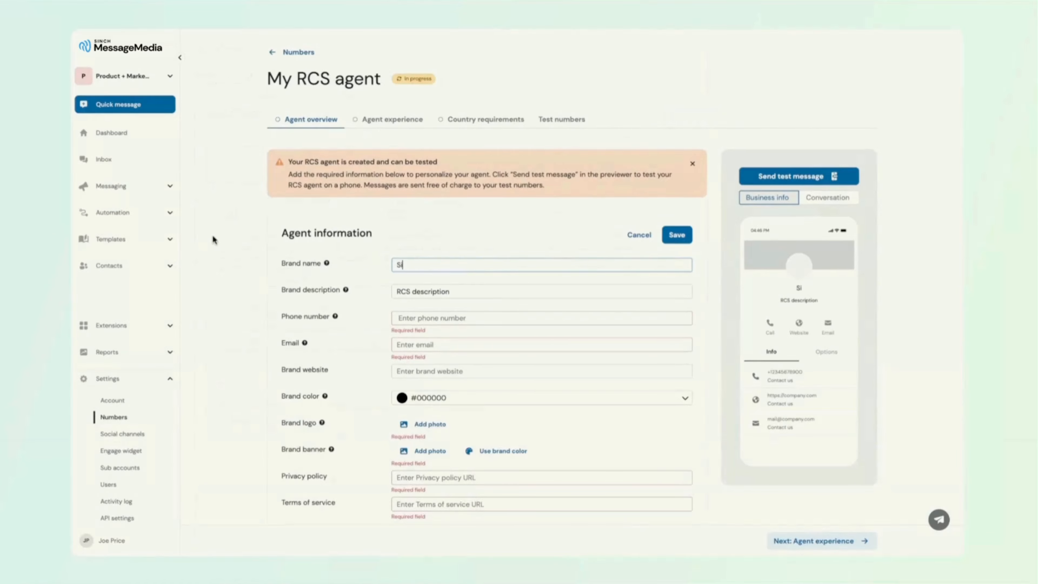
{"action": "type", "text": "nch Engage"}
{"action": "left_click", "coordinate": [463, 290]}
{"action": "key", "text": "ctrl+a"}
{"action": "type", "text": "A single, powerful platform for RCS, SMS & WhatsApp — made for conversion."}
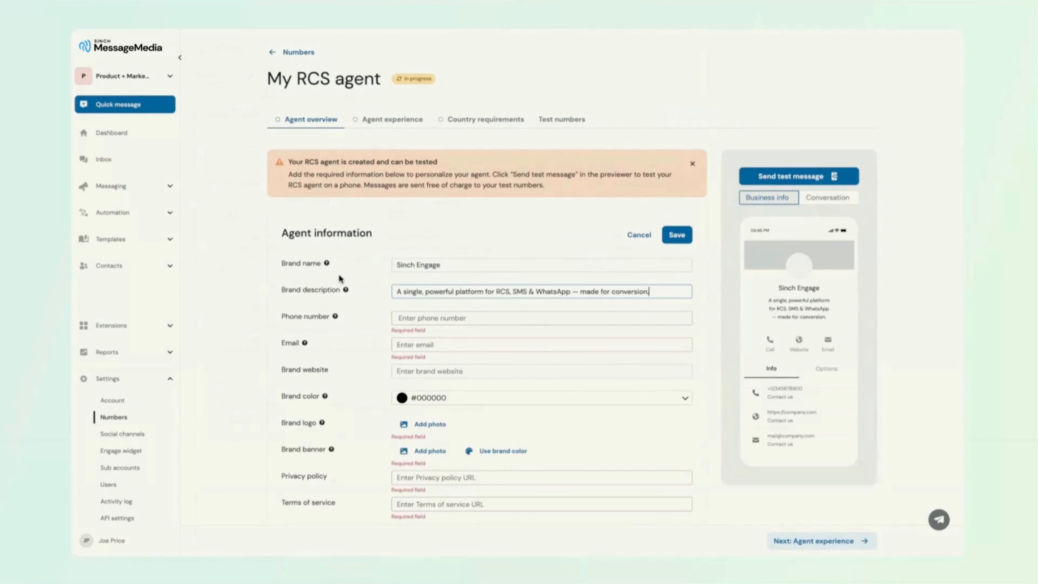
Enter the brand's phone number with the United States +1 country code, and fill in the brand's email address.
{"action": "left_click", "coordinate": [461, 314]}
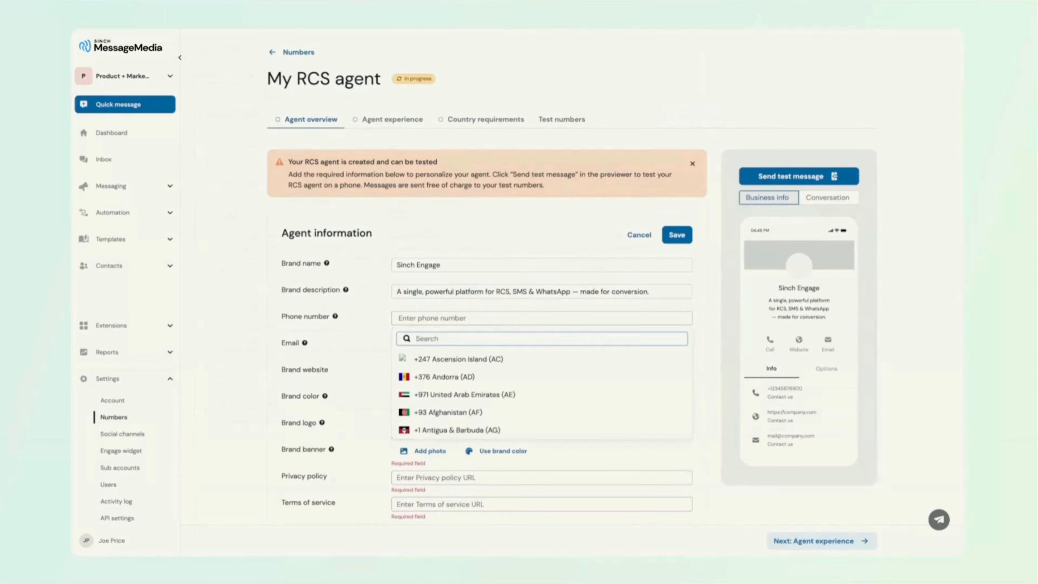
{"action": "type", "text": "united"}
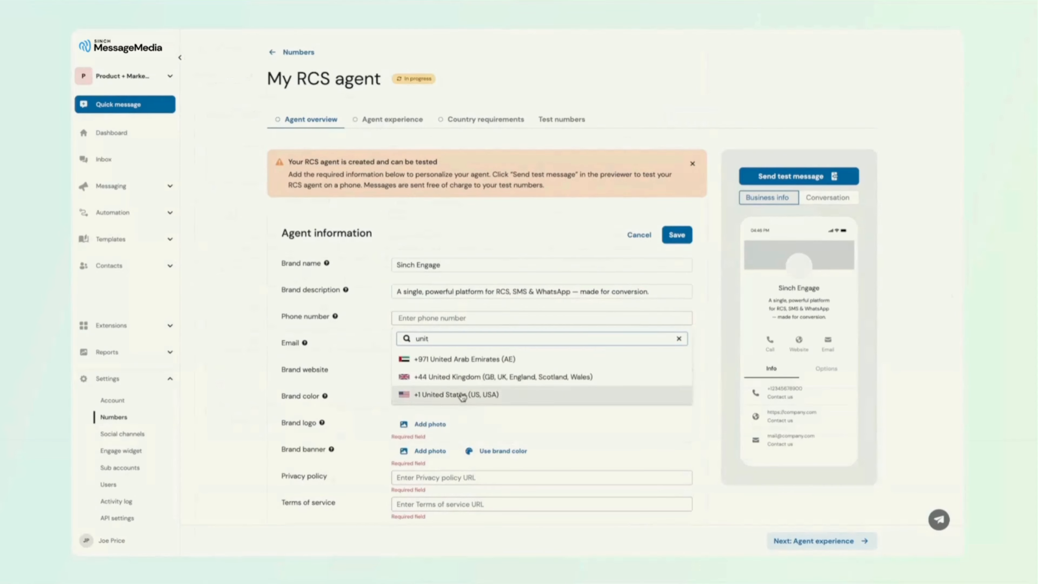
{"action": "left_click", "coordinate": [460, 394]}
{"action": "key", "text": "ctrl+v"}
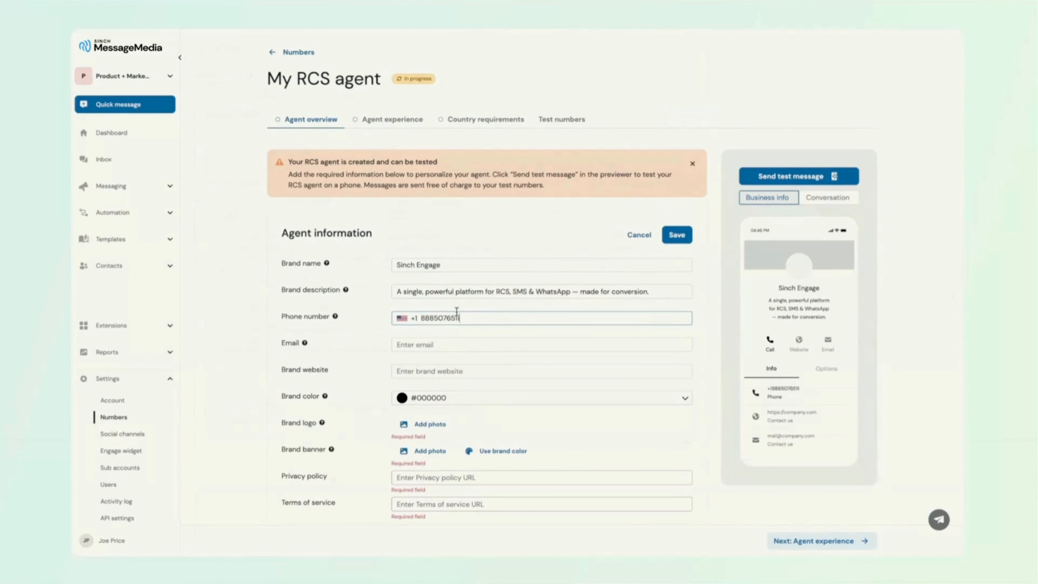
{"action": "left_click", "coordinate": [416, 349]}
{"action": "key", "text": "ctrl+v"}
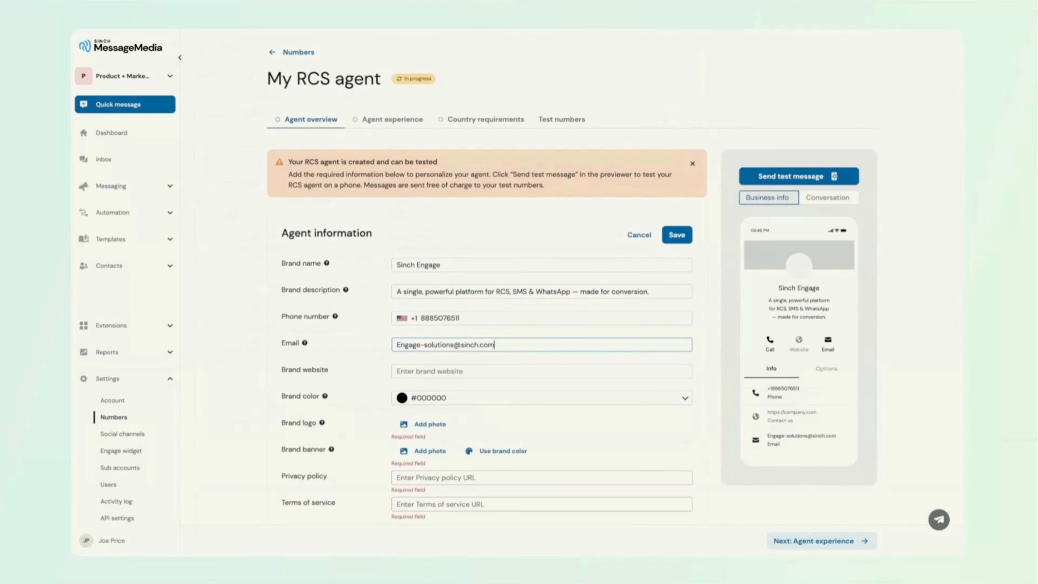
{"action": "left_click", "coordinate": [399, 371]}
{"action": "type", "text": "https://sinch.com/engage"}
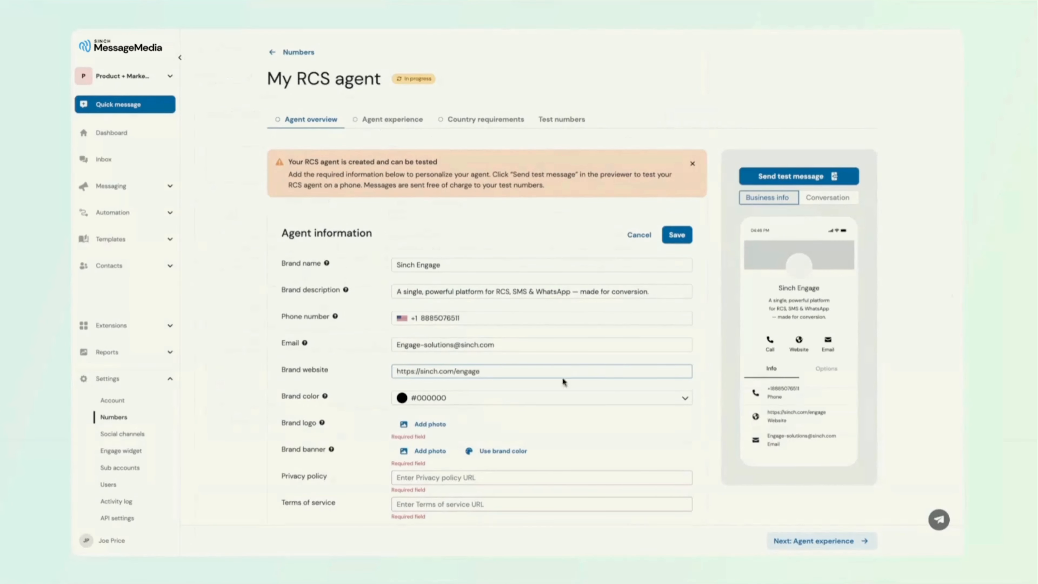
{"action": "left_click", "coordinate": [431, 428]}
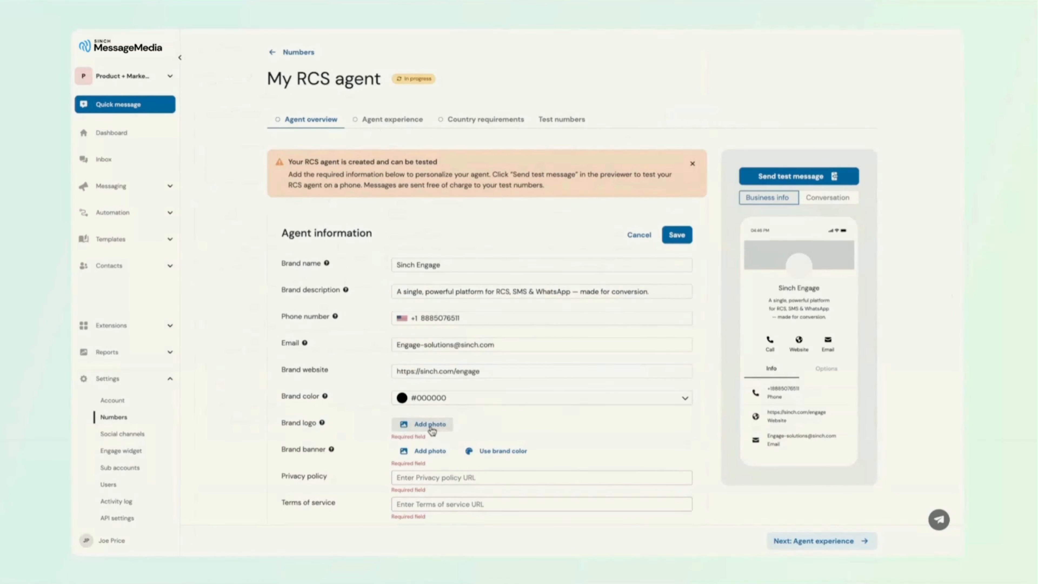
{"action": "left_click", "coordinate": [432, 455]}
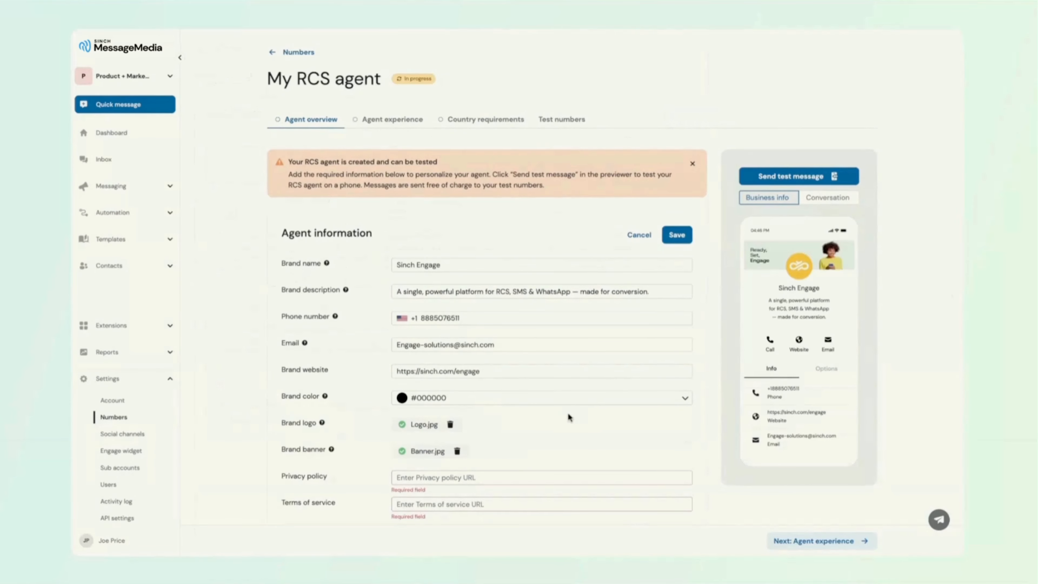
{"action": "scroll", "coordinate": [572, 278], "scroll_direction": "down", "scroll_amount": 5}
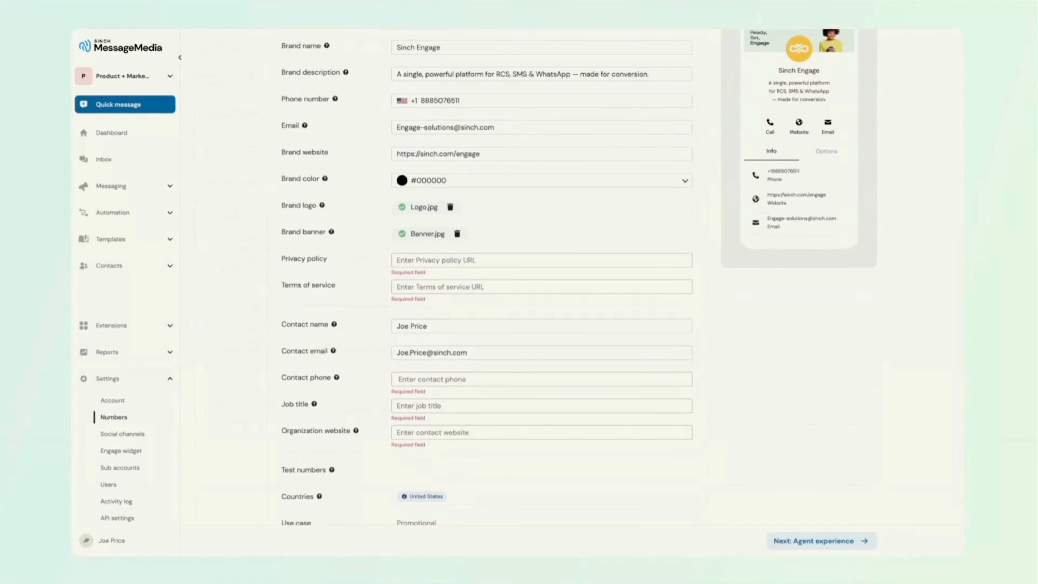
{"action": "left_click", "coordinate": [466, 260]}
{"action": "type", "text": "https://sinch.com/legal/privacy-notice"}
{"action": "left_click", "coordinate": [419, 286]}
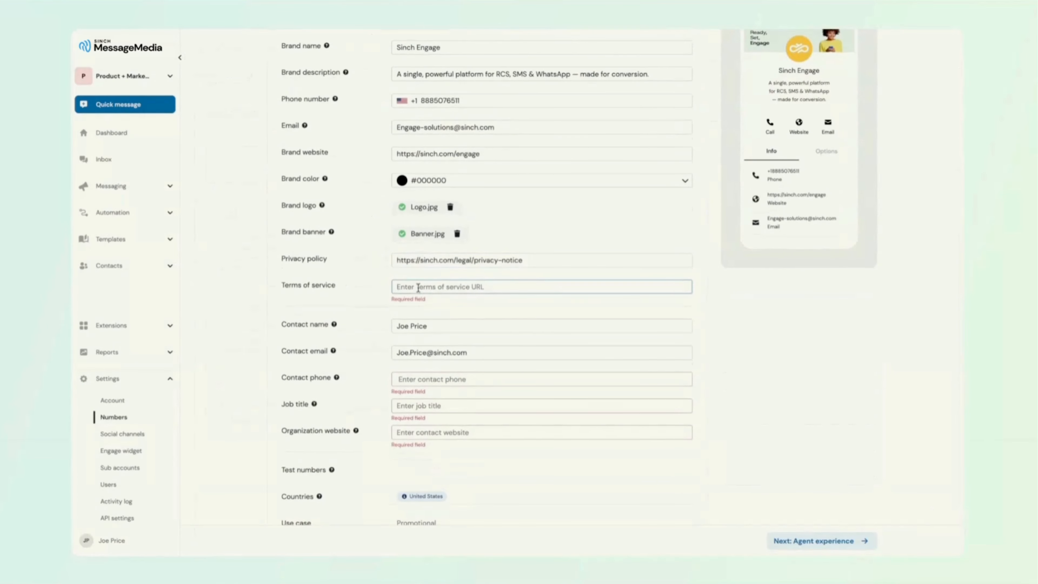
{"action": "type", "text": "https://sinch.com/legal/terms-and-conditions"}
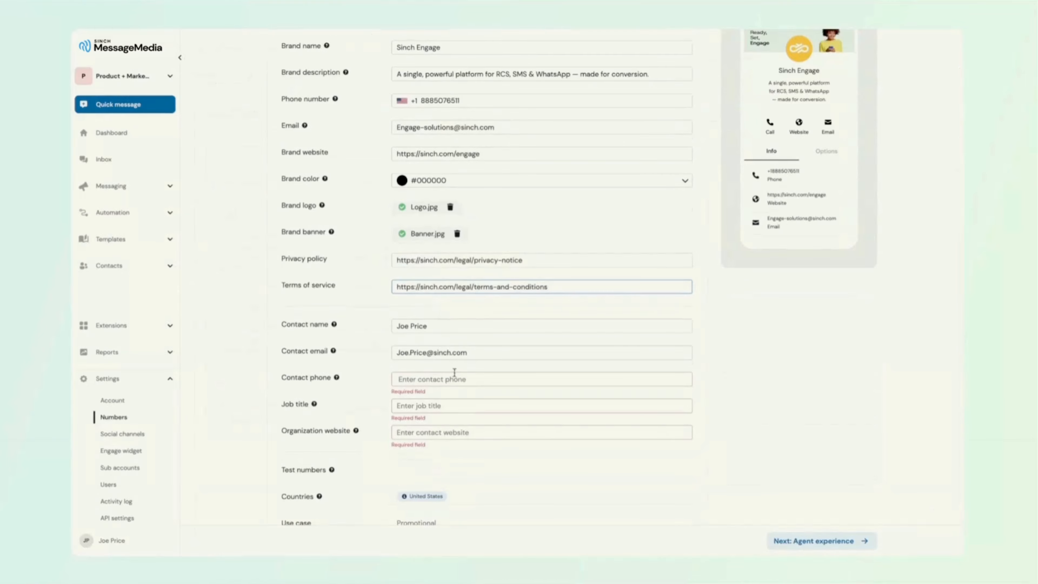
Enter the contact's phone number using the United States +1 country code.
{"action": "left_click", "coordinate": [421, 379]}
{"action": "type", "text": "unit"}
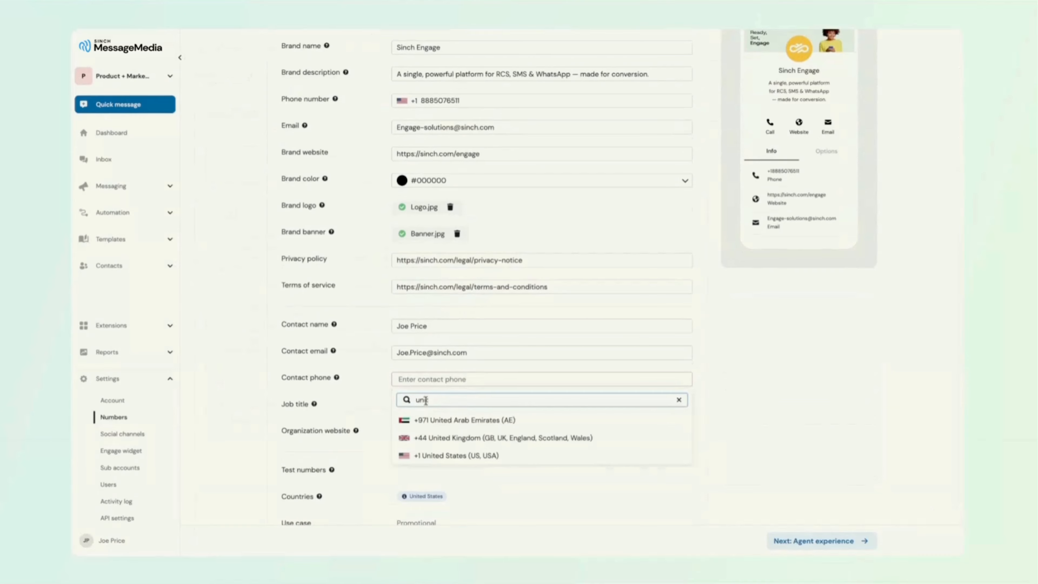
{"action": "left_click", "coordinate": [429, 455]}
{"action": "key", "text": "ctrl+v"}
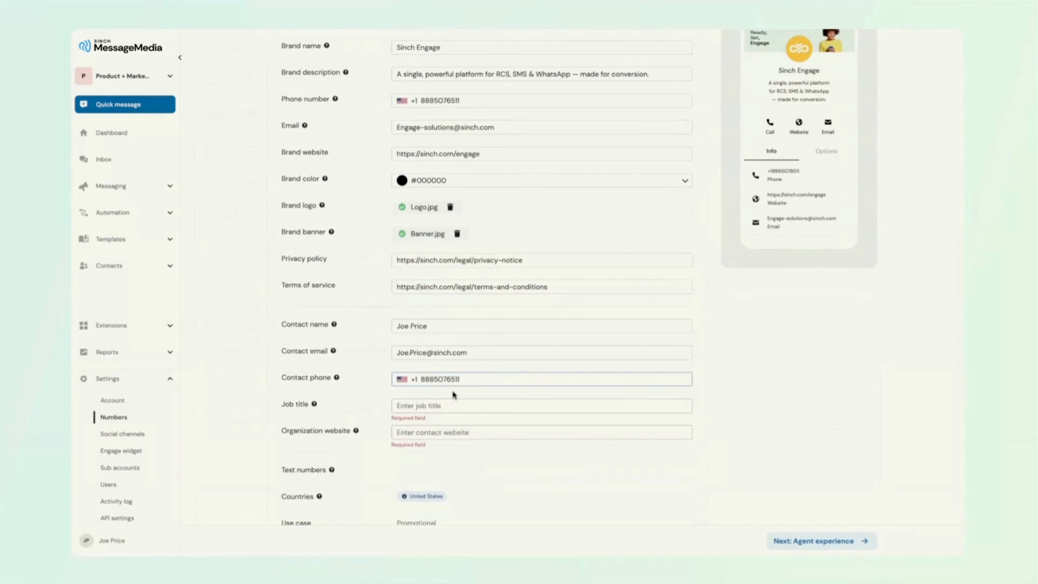
{"action": "left_click", "coordinate": [444, 409]}
{"action": "type", "text": "Pro"}
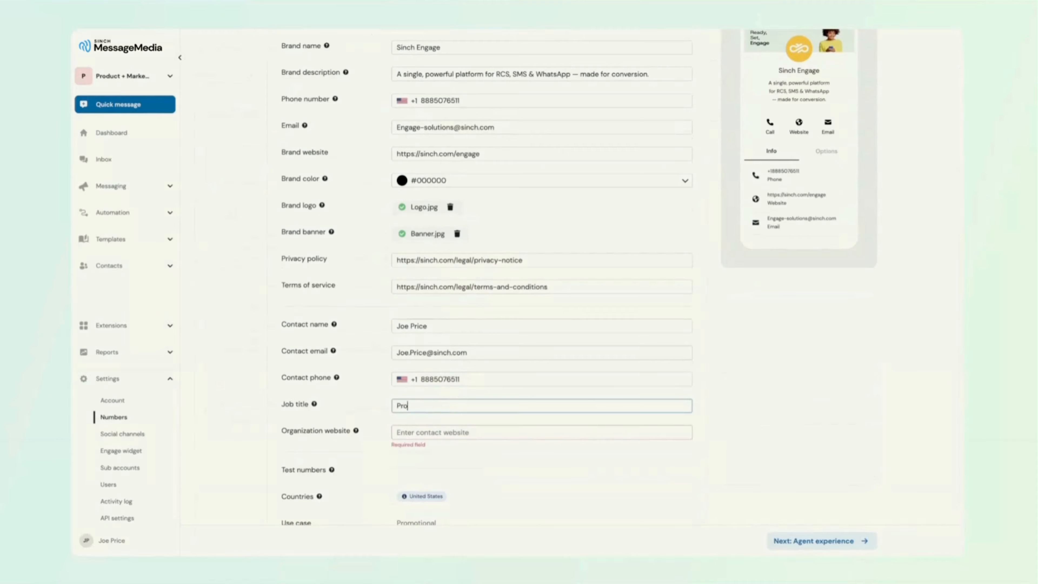
{"action": "type", "text": "duct Marketing"}
{"action": "left_click", "coordinate": [407, 432]}
{"action": "type", "text": "https://sinch.com/engage"}
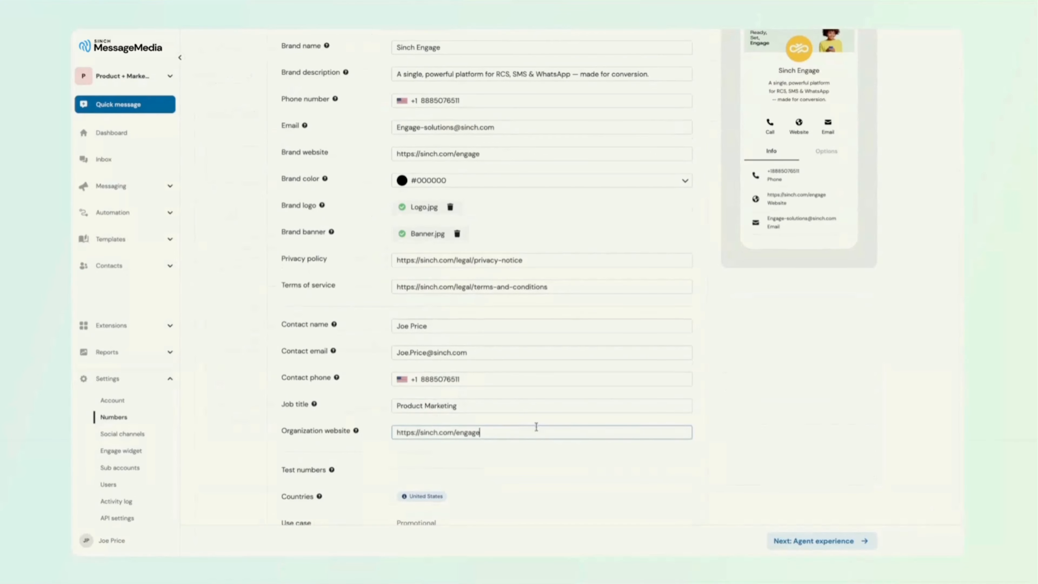
Save the agent information and acknowledge the notice about clearing cached data.
{"action": "scroll", "coordinate": [541, 437], "scroll_direction": "down", "scroll_amount": 2}
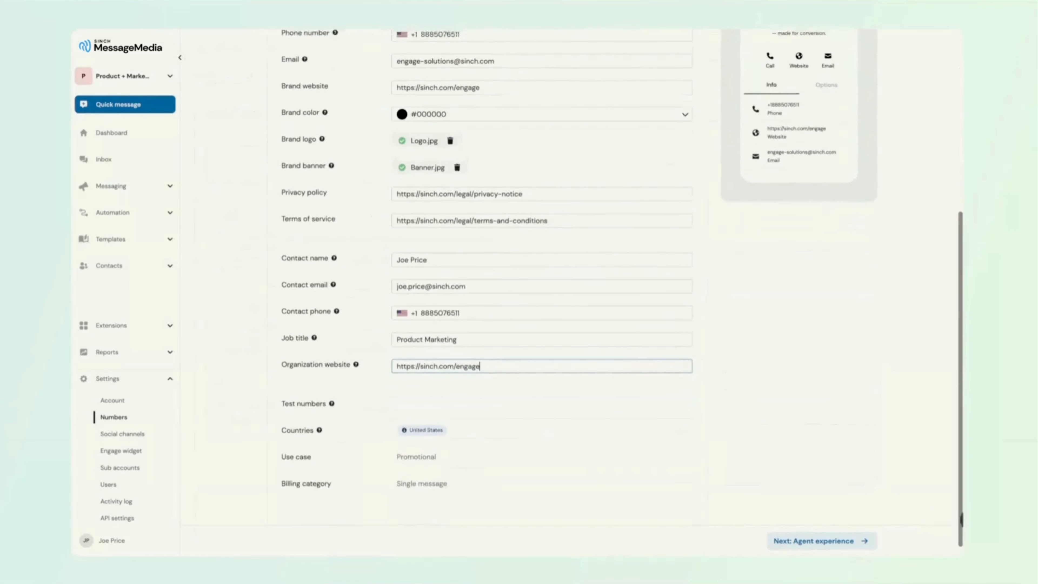
{"action": "scroll", "coordinate": [542, 437], "scroll_direction": "up", "scroll_amount": 4}
{"action": "scroll", "coordinate": [677, 241], "scroll_direction": "up", "scroll_amount": 3}
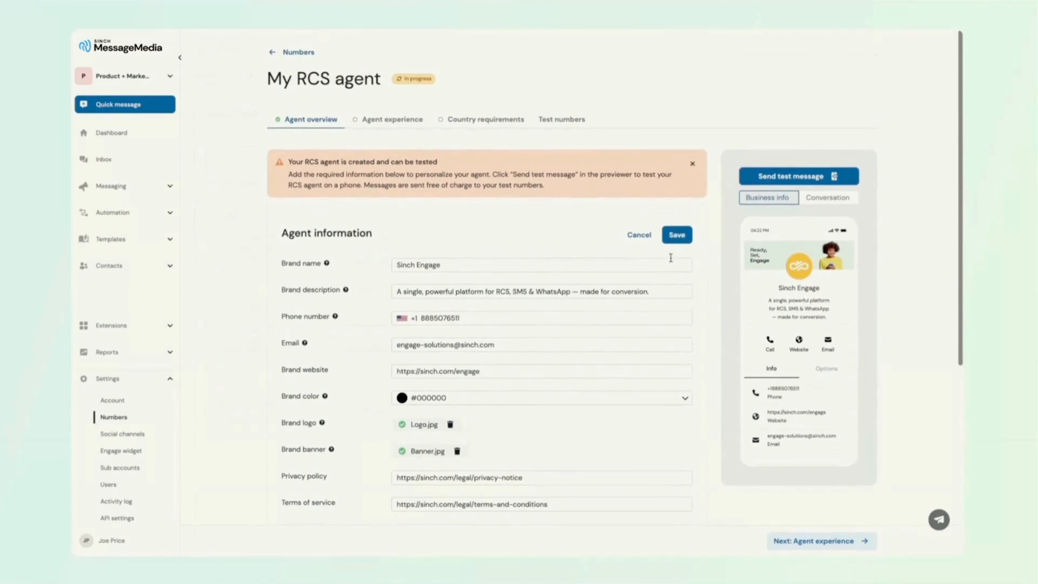
{"action": "left_click", "coordinate": [677, 240]}
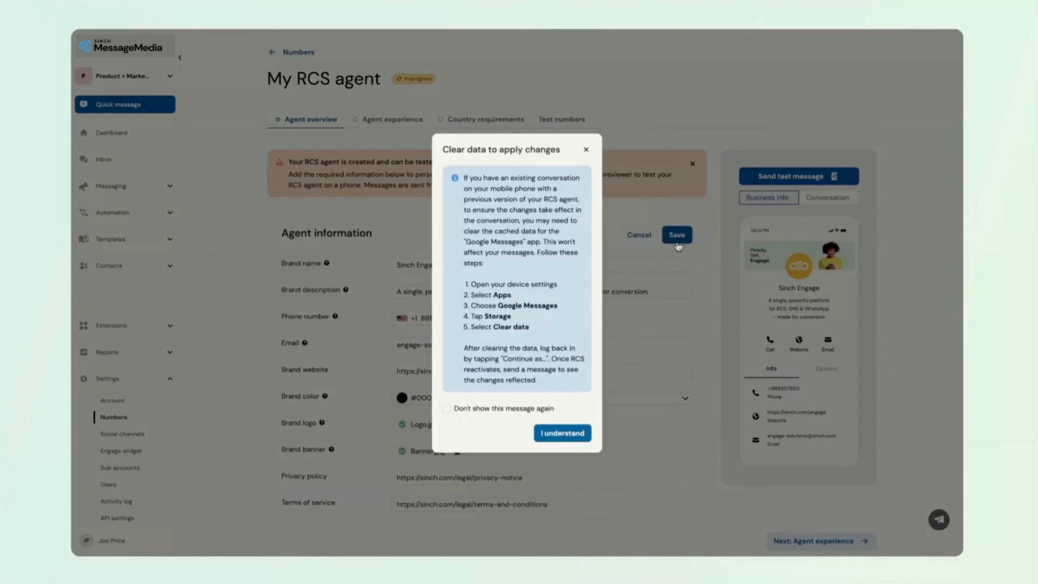
{"action": "left_click", "coordinate": [567, 434]}
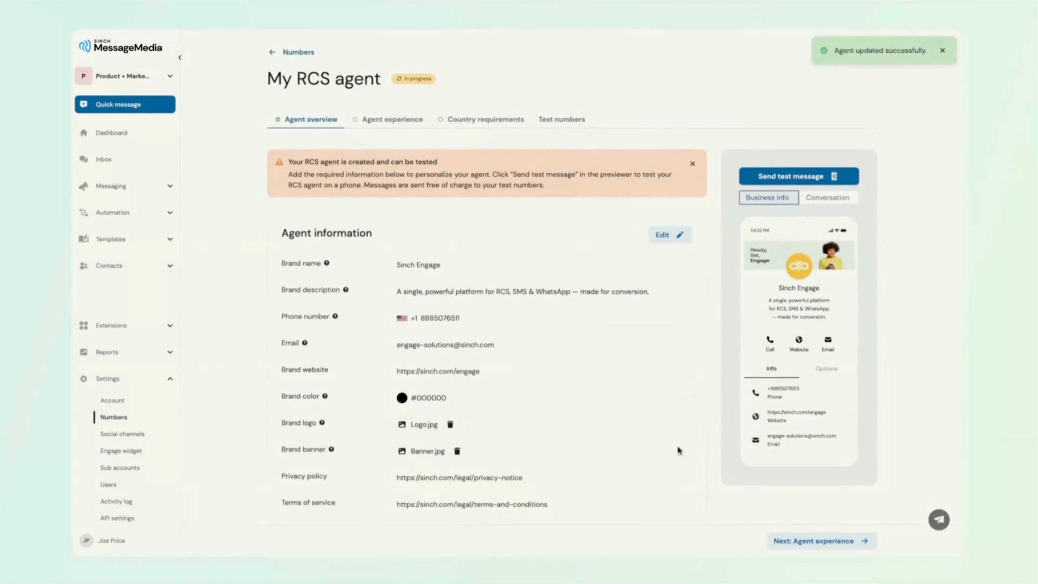
Continue to the agent experience section and select business-triggered messages as the message trigger.
{"action": "left_click", "coordinate": [817, 541]}
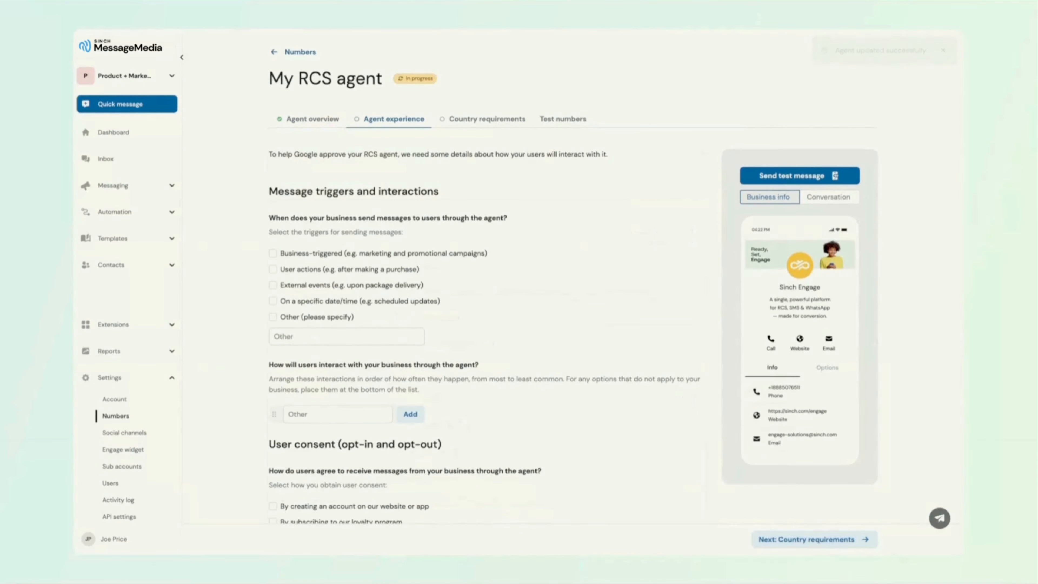
{"action": "left_click", "coordinate": [273, 254]}
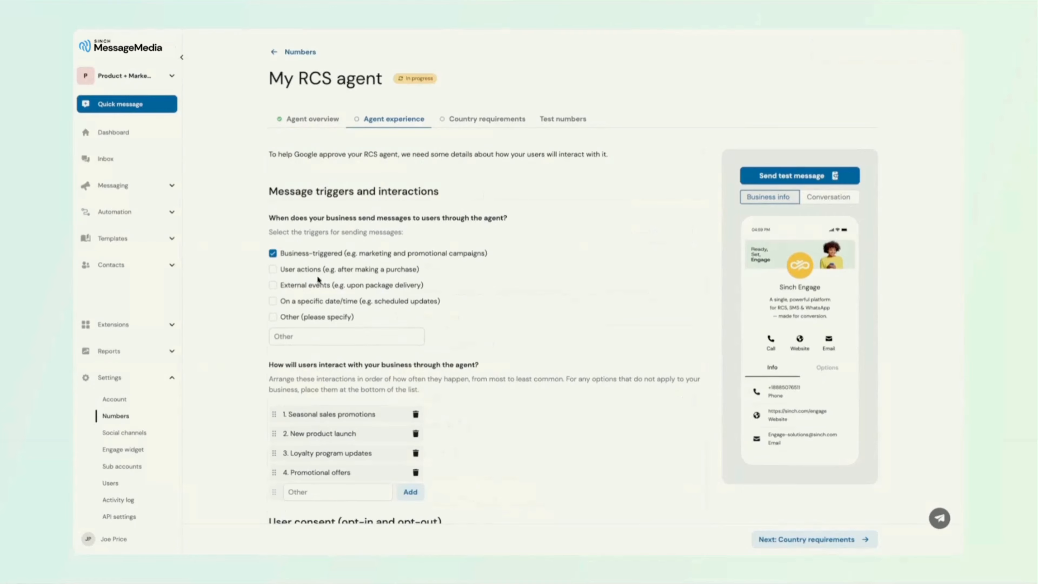
{"action": "left_click", "coordinate": [273, 269]}
{"action": "scroll", "coordinate": [274, 273], "scroll_direction": "down", "scroll_amount": 1}
{"action": "scroll", "coordinate": [273, 274], "scroll_direction": "up", "scroll_amount": 1}
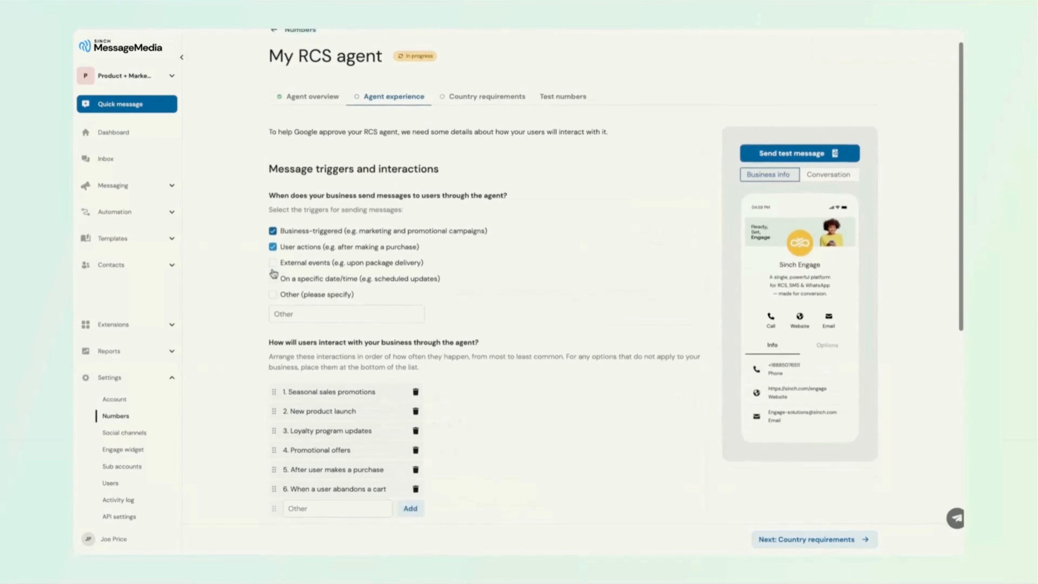
{"action": "left_click", "coordinate": [273, 262]}
Enter "Demonstrative purposes only" as the other message trigger description.
{"action": "left_click", "coordinate": [282, 331]}
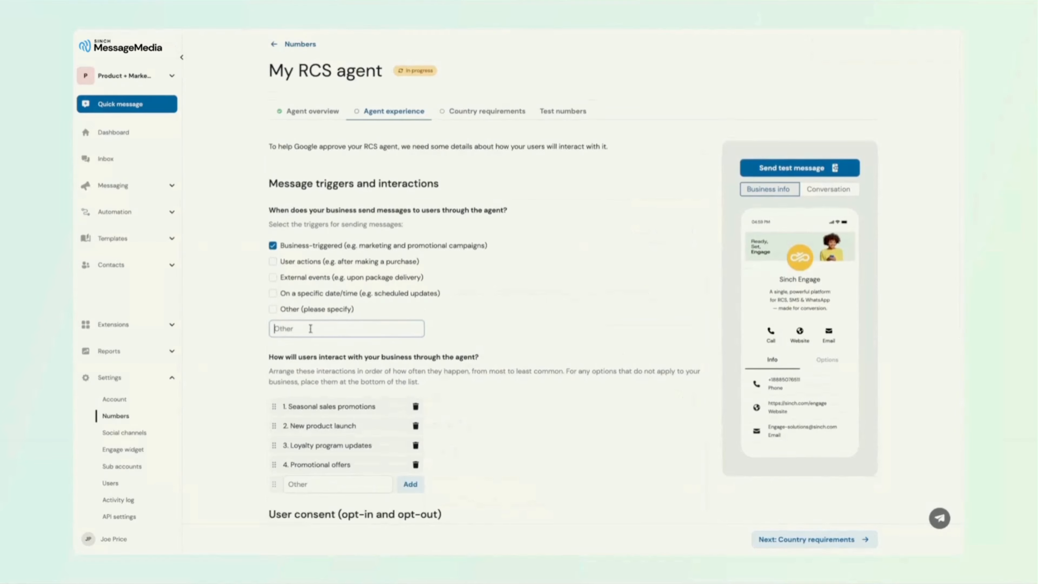
{"action": "type", "text": "Demonstrative purposes only"}
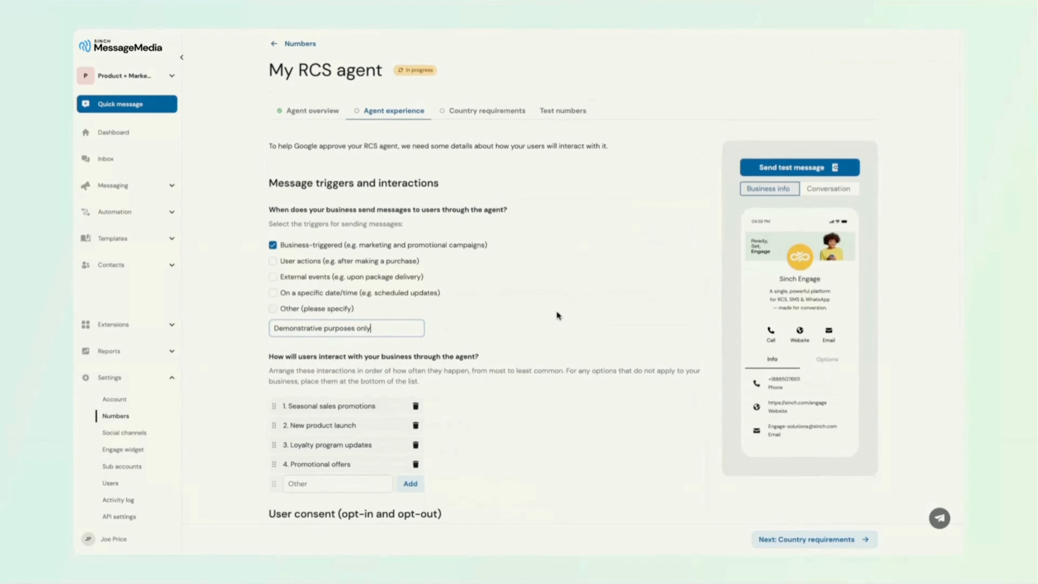
Select account creation, loyalty program, purchase and newsletter subscription as user consent methods, and view the sample opt-in form.
{"action": "scroll", "coordinate": [558, 315], "scroll_direction": "down", "scroll_amount": 5}
{"action": "scroll", "coordinate": [557, 315], "scroll_direction": "down", "scroll_amount": 4}
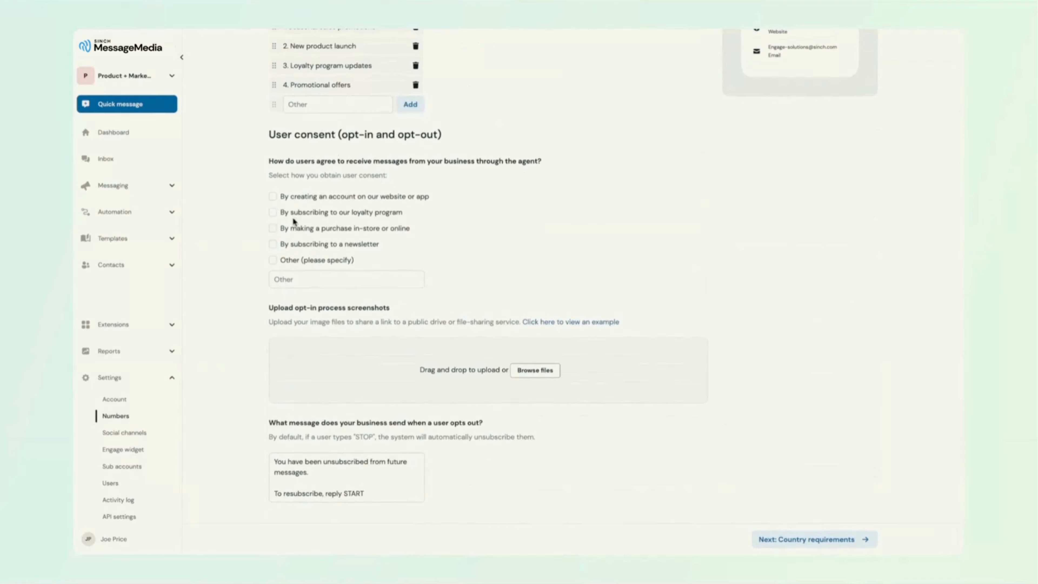
{"action": "left_click", "coordinate": [273, 196]}
{"action": "left_click", "coordinate": [272, 212]}
{"action": "left_click", "coordinate": [273, 229]}
{"action": "left_click", "coordinate": [273, 244]}
{"action": "left_click", "coordinate": [580, 323]}
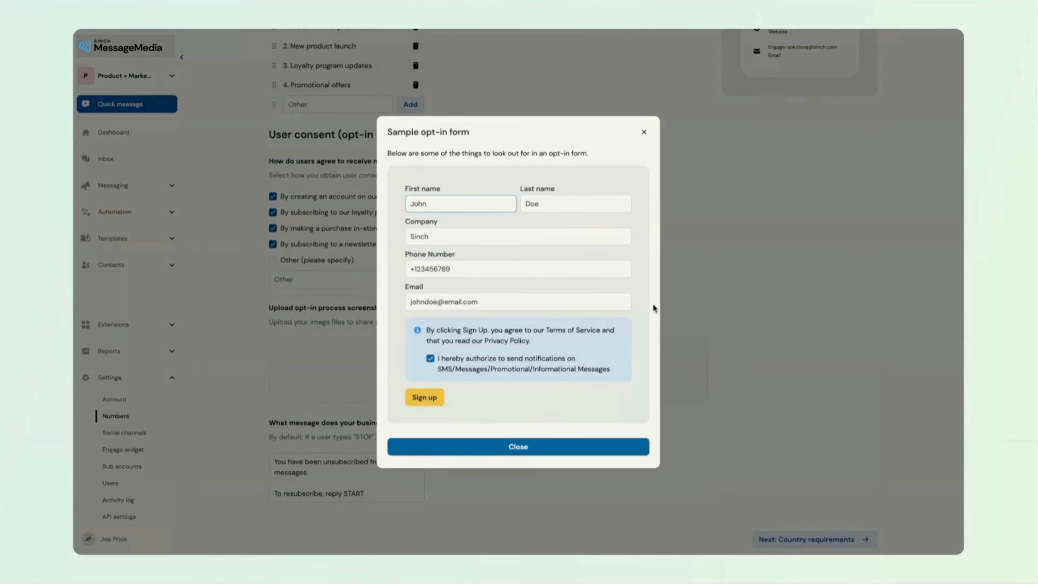
{"action": "left_click", "coordinate": [645, 131]}
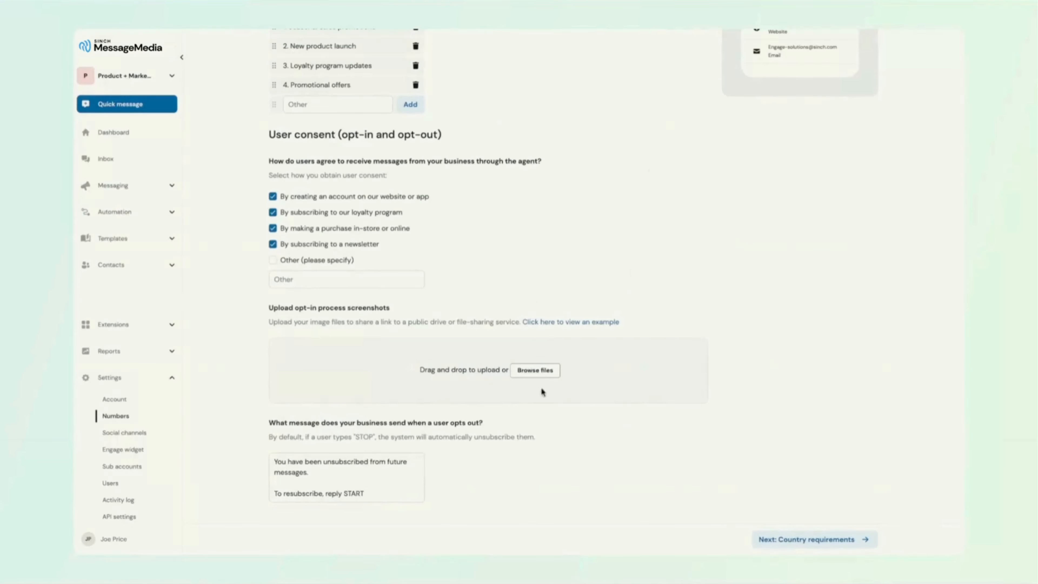
Upload the opt-in process screenshot and continue to the country requirements section.
{"action": "left_click", "coordinate": [534, 372]}
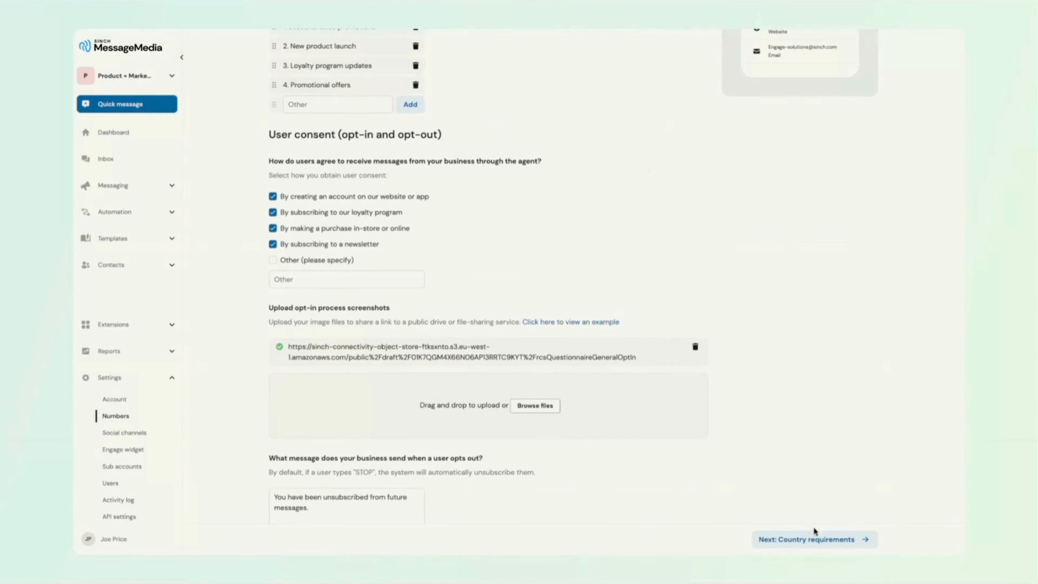
{"action": "left_click", "coordinate": [848, 540]}
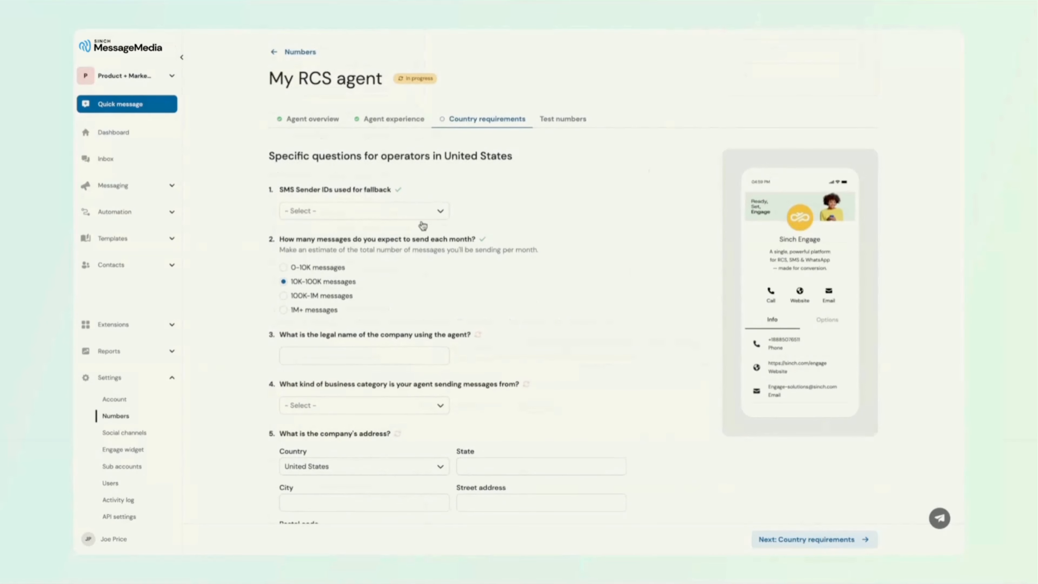
Enter "MessageMedia U.S.A., Inc" as the company's legal name and choose Information technology services as the business category.
{"action": "left_click", "coordinate": [311, 352]}
{"action": "type", "text": "MessageMedia U.S.A., Inc"}
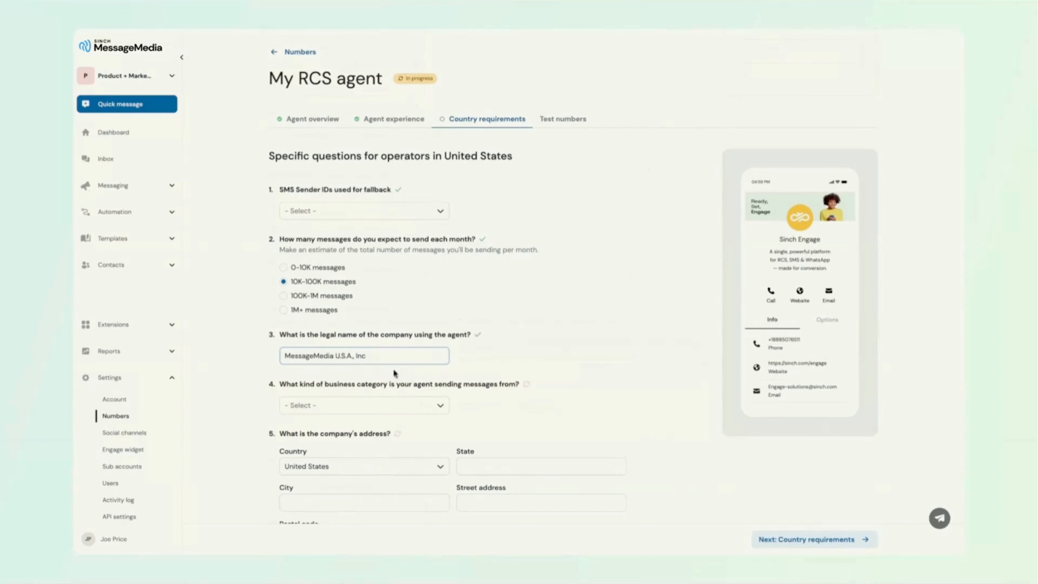
{"action": "left_click", "coordinate": [440, 407]}
{"action": "scroll", "coordinate": [364, 431], "scroll_direction": "down", "scroll_amount": 3}
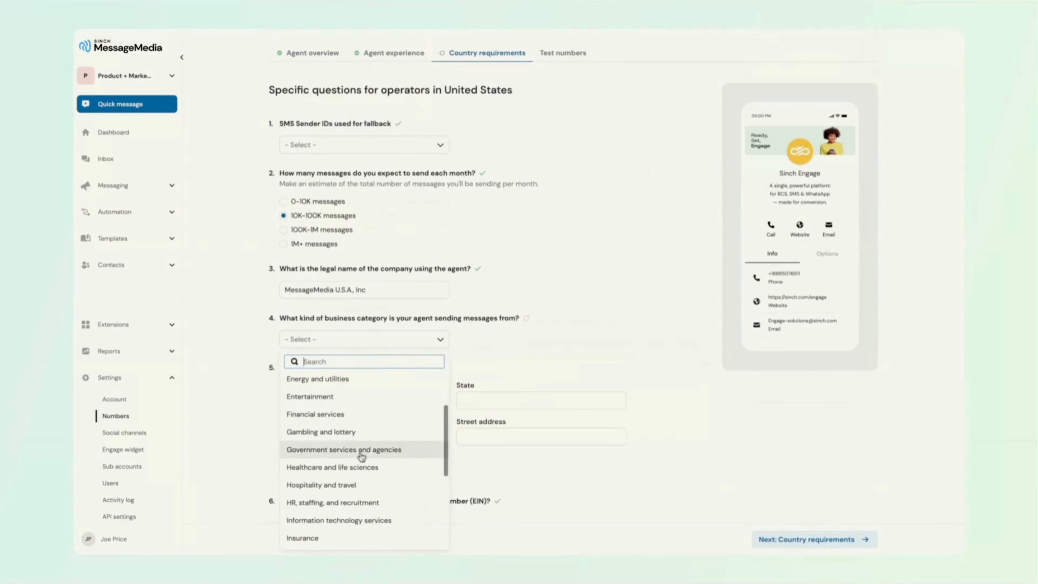
{"action": "left_click", "coordinate": [348, 519]}
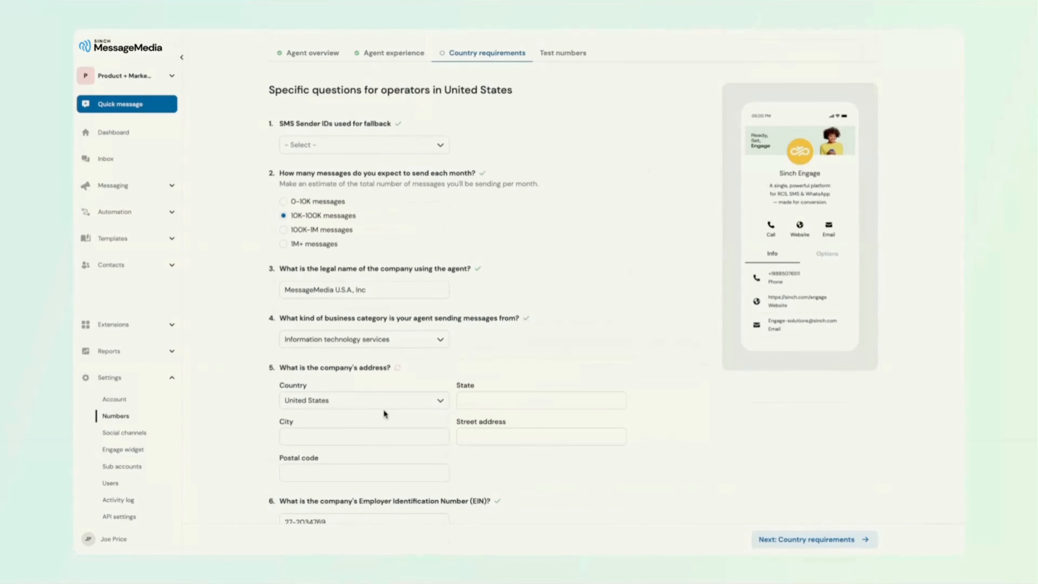
Fill in the company's address with its state, city, street address and postal code.
{"action": "left_click", "coordinate": [491, 404]}
{"action": "type", "text": "Illinois"}
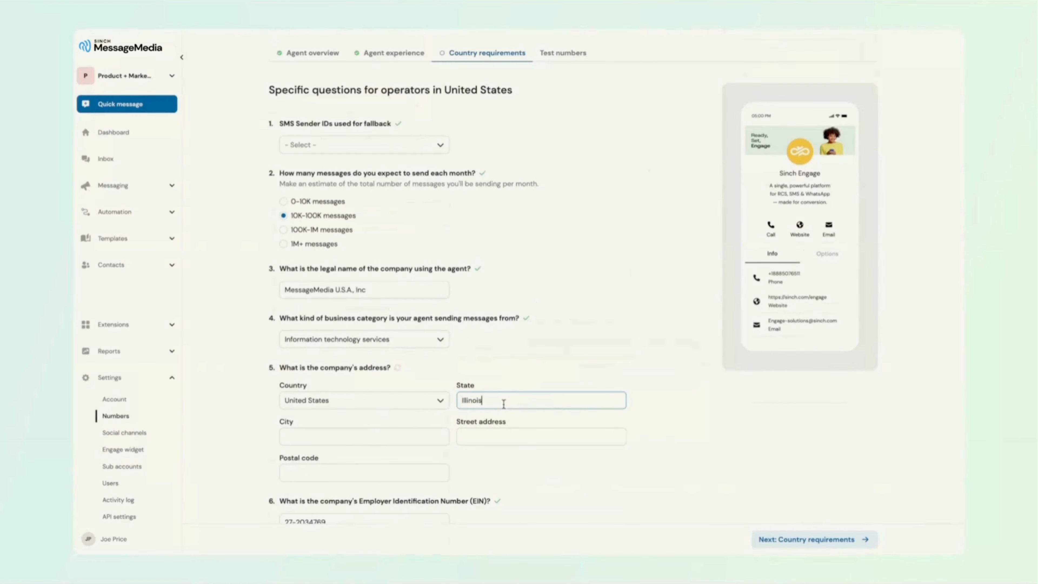
{"action": "left_click", "coordinate": [306, 437]}
{"action": "type", "text": "Chicago"}
{"action": "left_click", "coordinate": [473, 436]}
{"action": "type", "text": "One North Wacker Drive STE 250"}
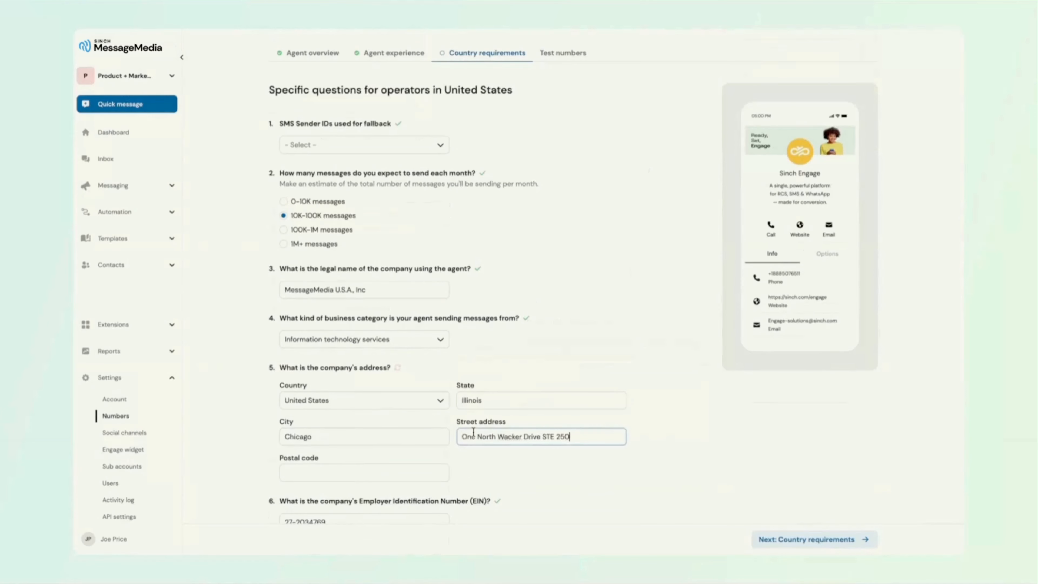
{"action": "left_click", "coordinate": [353, 476]}
{"action": "type", "text": "60606"}
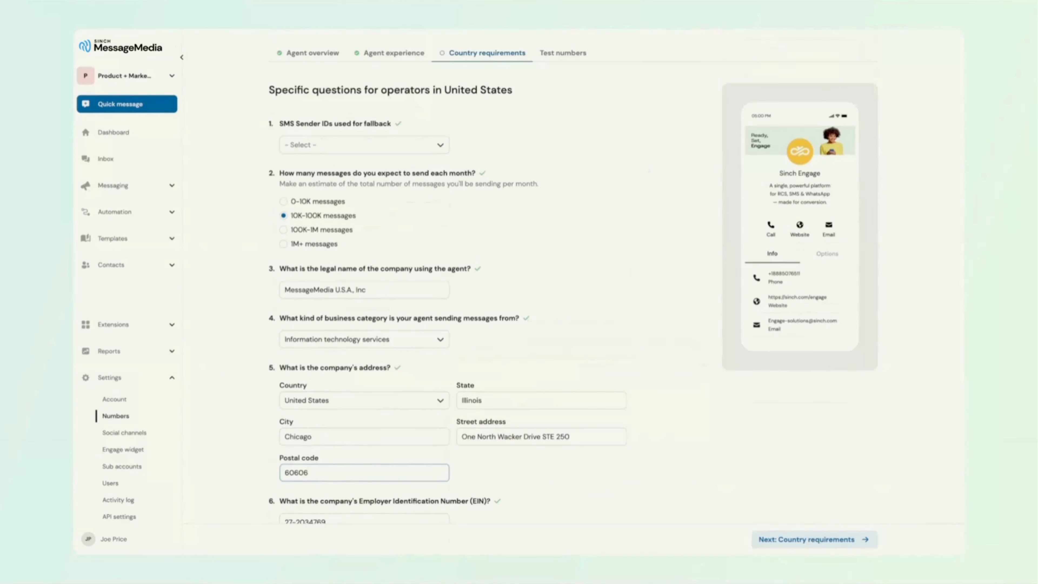
Upload the signed RCS Business Messaging brand approval letter PDF.
{"action": "scroll", "coordinate": [364, 443], "scroll_direction": "down", "scroll_amount": 2}
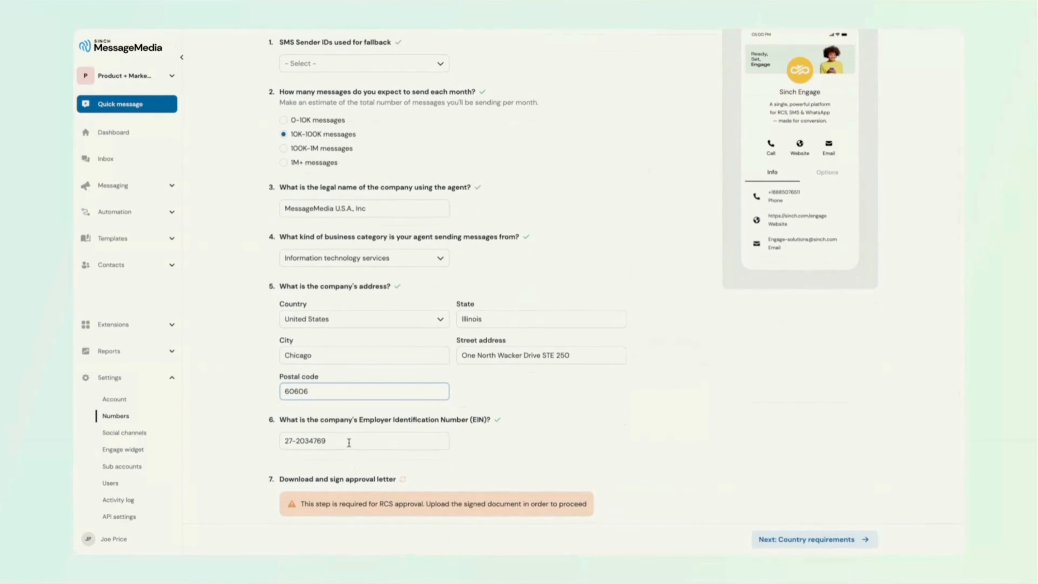
{"action": "left_click", "coordinate": [349, 443]}
{"action": "scroll", "coordinate": [518, 410], "scroll_direction": "down", "scroll_amount": 4}
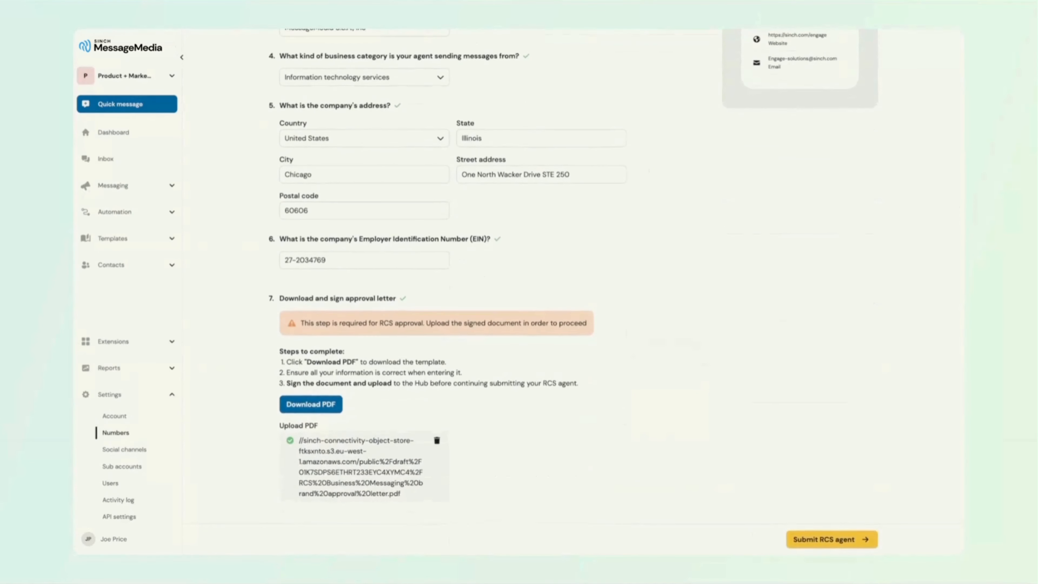
Submit the RCS agent, agreeing to the customer terms, and acknowledge the launch notice.
{"action": "left_click", "coordinate": [826, 539]}
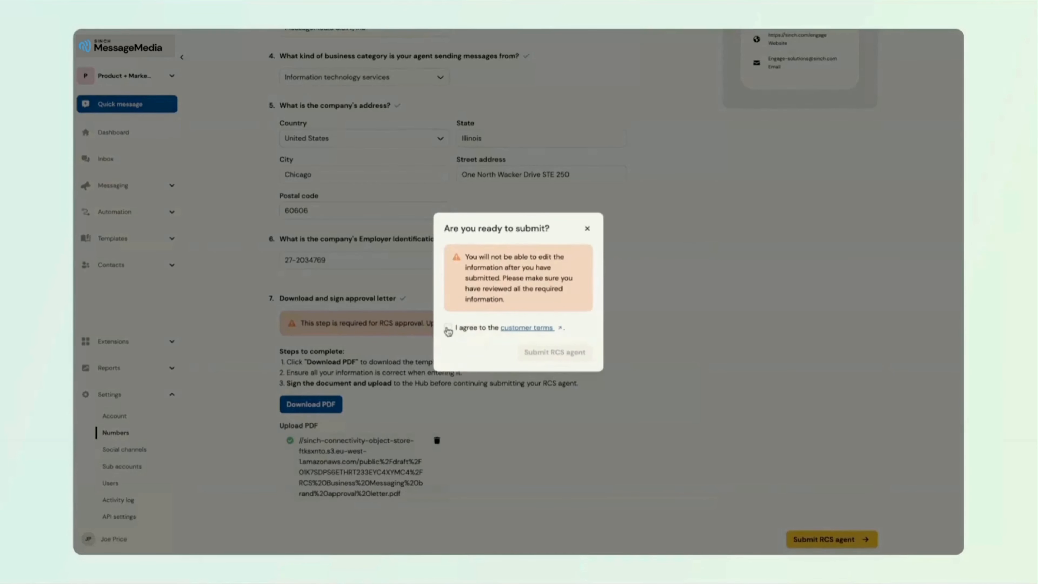
{"action": "left_click", "coordinate": [448, 330]}
{"action": "left_click", "coordinate": [562, 356]}
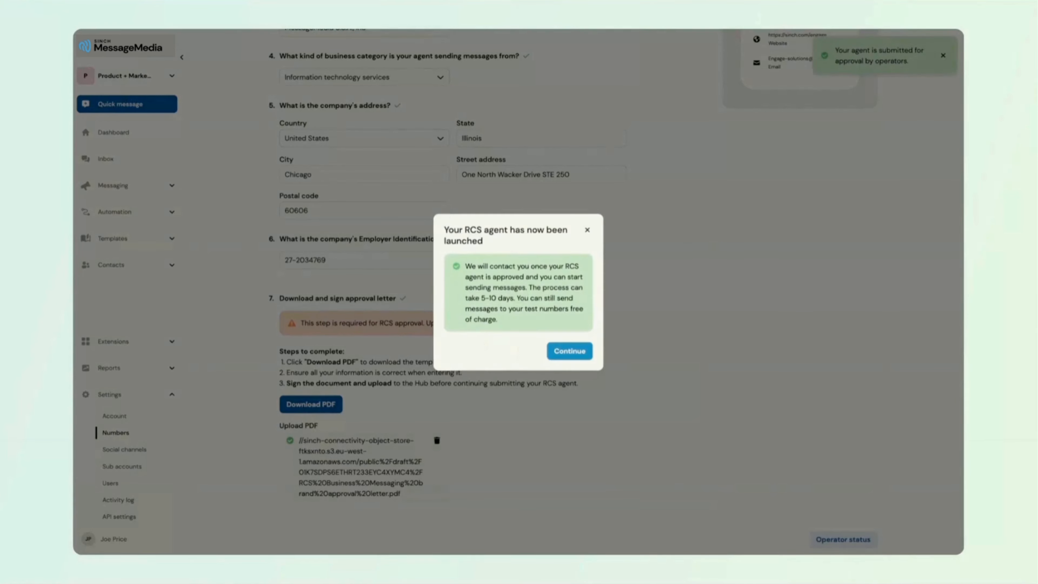
{"action": "left_click", "coordinate": [569, 357]}
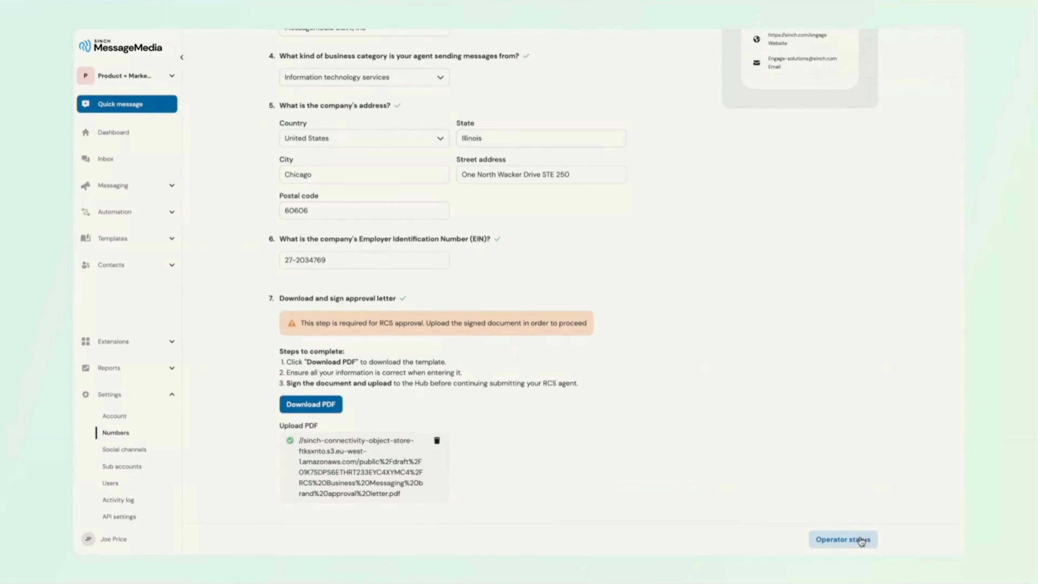
Review the agent's approval status for each United States operator, and close the status overview.
{"action": "left_click", "coordinate": [862, 542]}
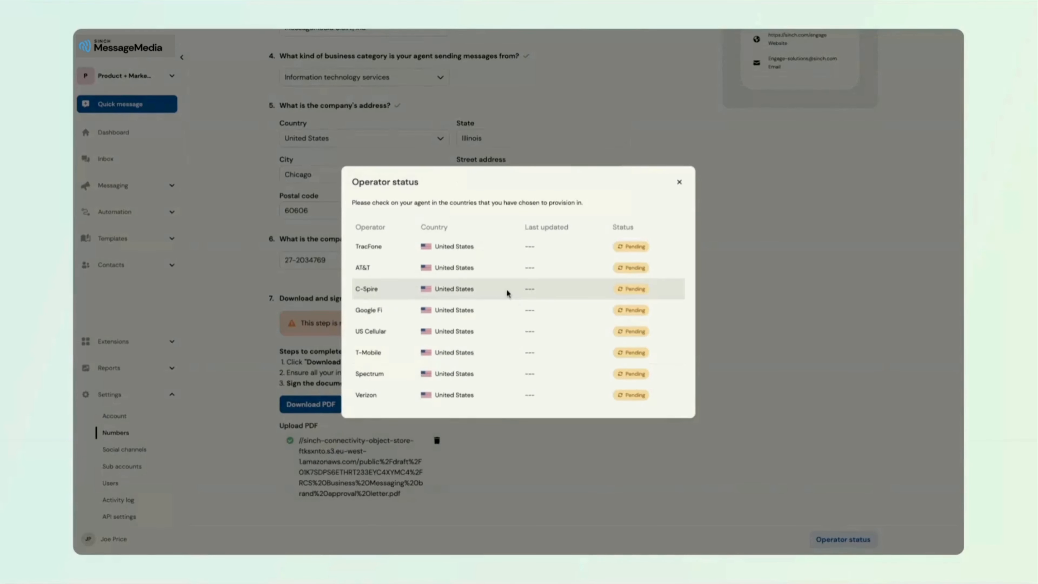
{"action": "left_click", "coordinate": [679, 181]}
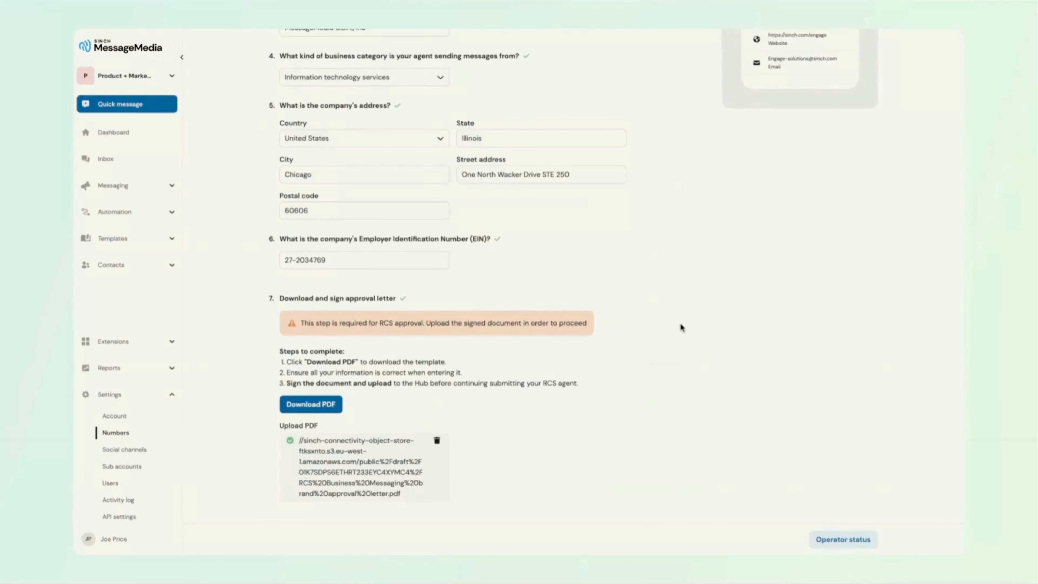
Add a test number for the agent, using the United States country code and the tester's phone number.
{"action": "scroll", "coordinate": [680, 328], "scroll_direction": "up", "scroll_amount": 8}
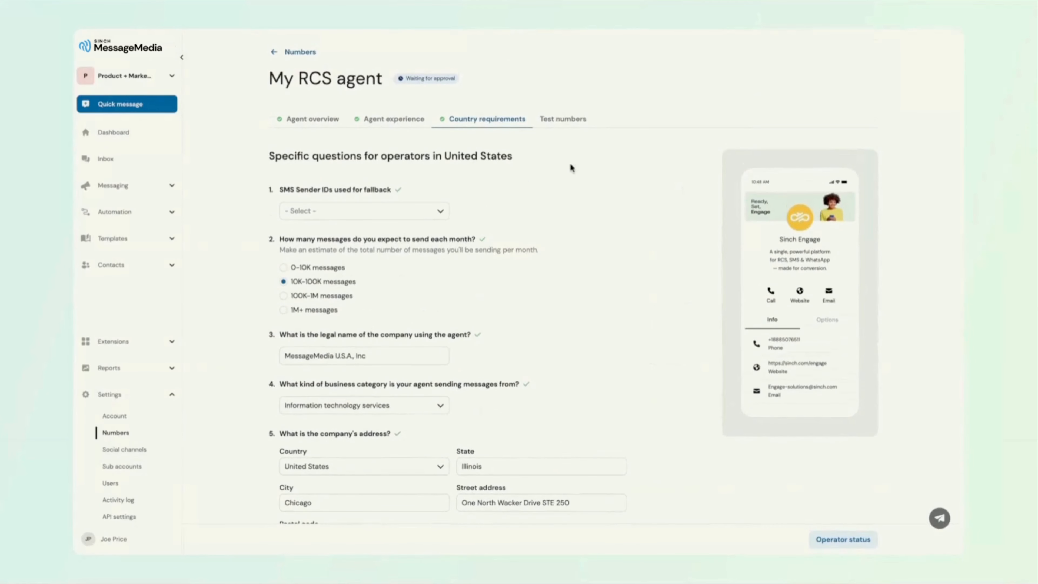
{"action": "left_click", "coordinate": [564, 128]}
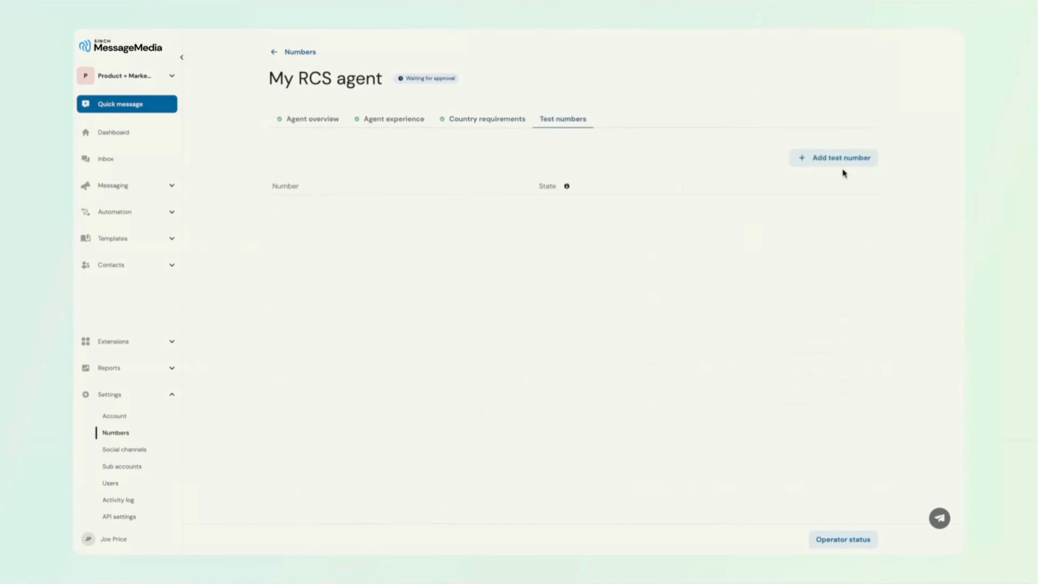
{"action": "left_click", "coordinate": [849, 163]}
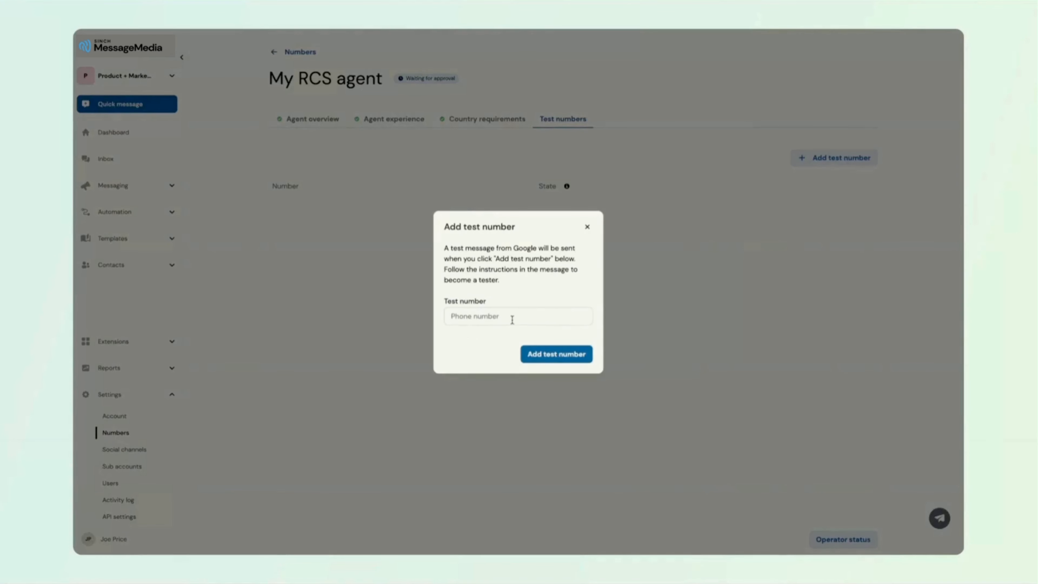
{"action": "left_click", "coordinate": [512, 320]}
{"action": "type", "text": "u"}
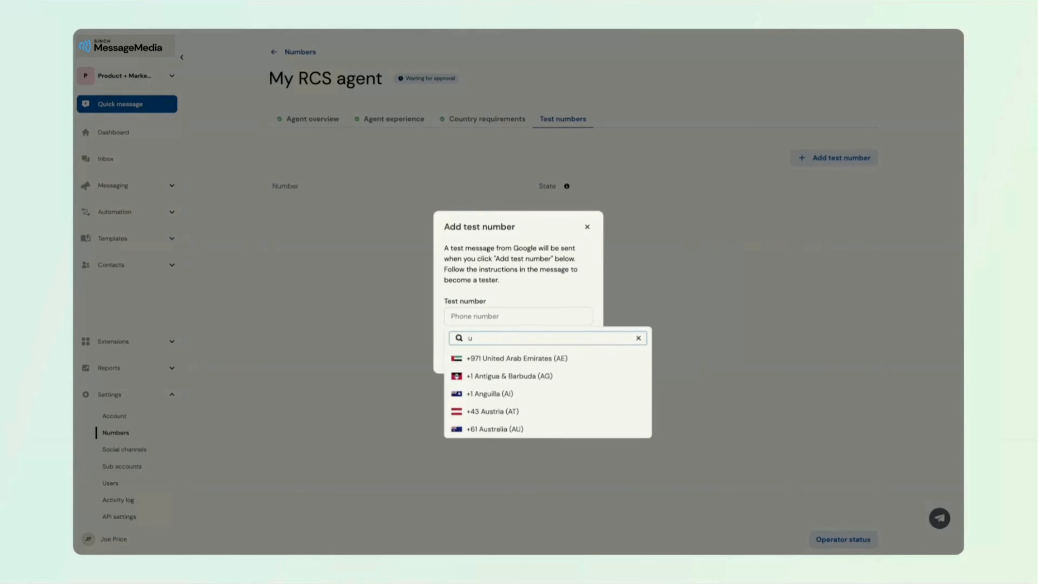
{"action": "type", "text": "nited"}
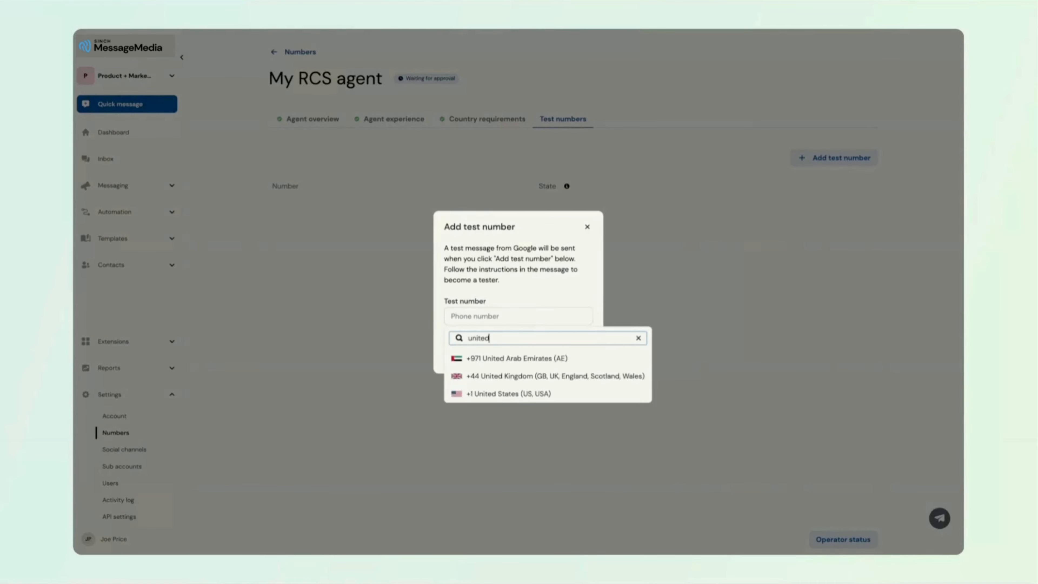
{"action": "left_click", "coordinate": [506, 394]}
{"action": "key", "text": "ctrl+v"}
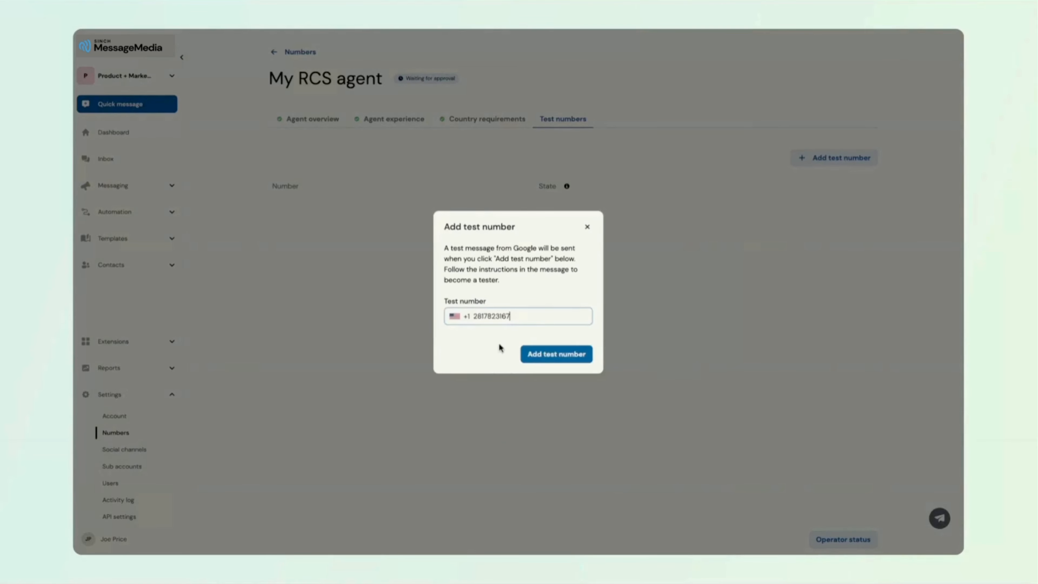
{"action": "left_click", "coordinate": [552, 359]}
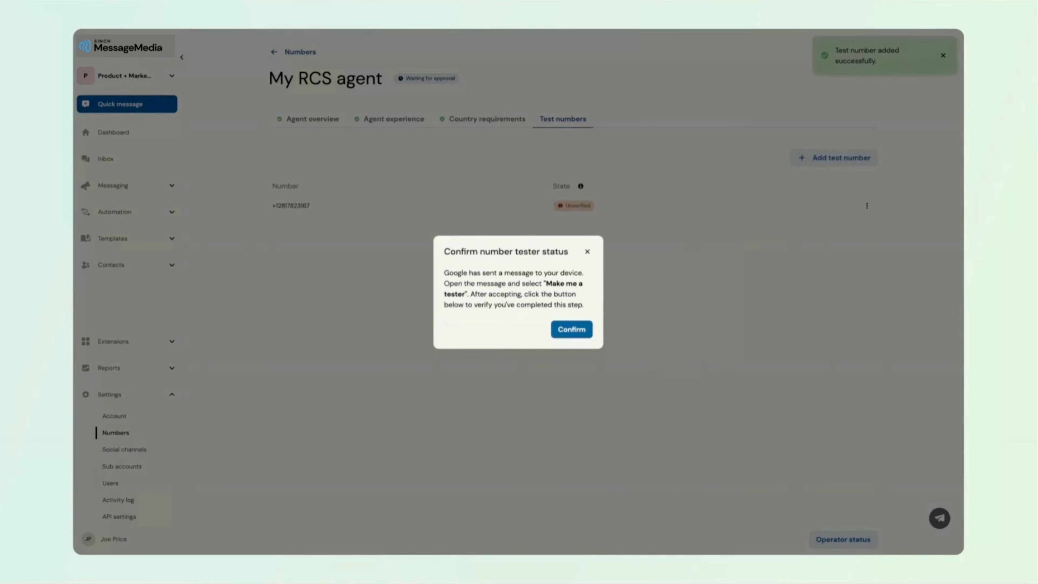
Try to confirm the test number's tester status, and close the confirmation dialog.
{"action": "left_click", "coordinate": [579, 334]}
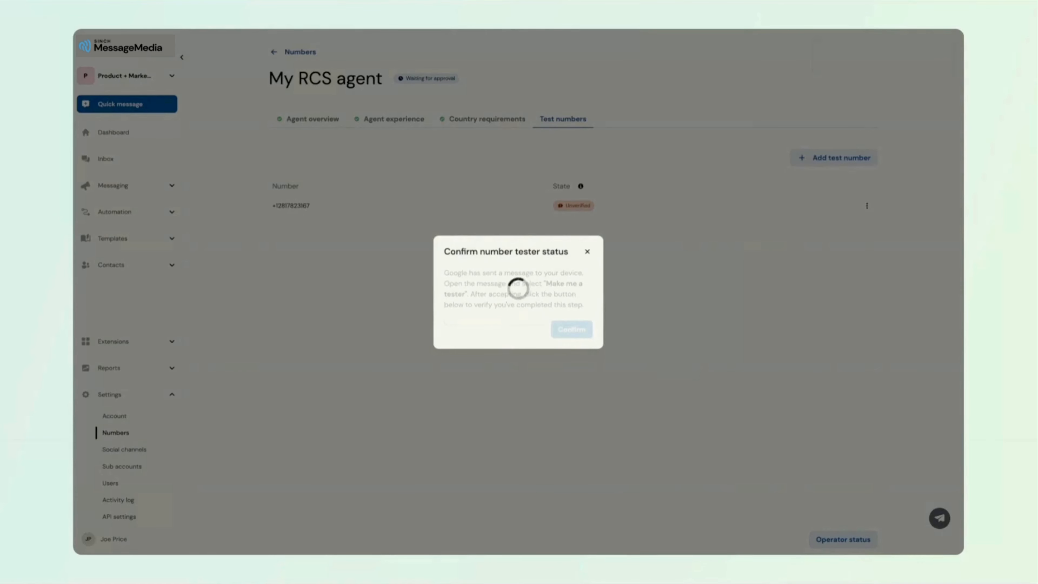
{"action": "left_click", "coordinate": [588, 252]}
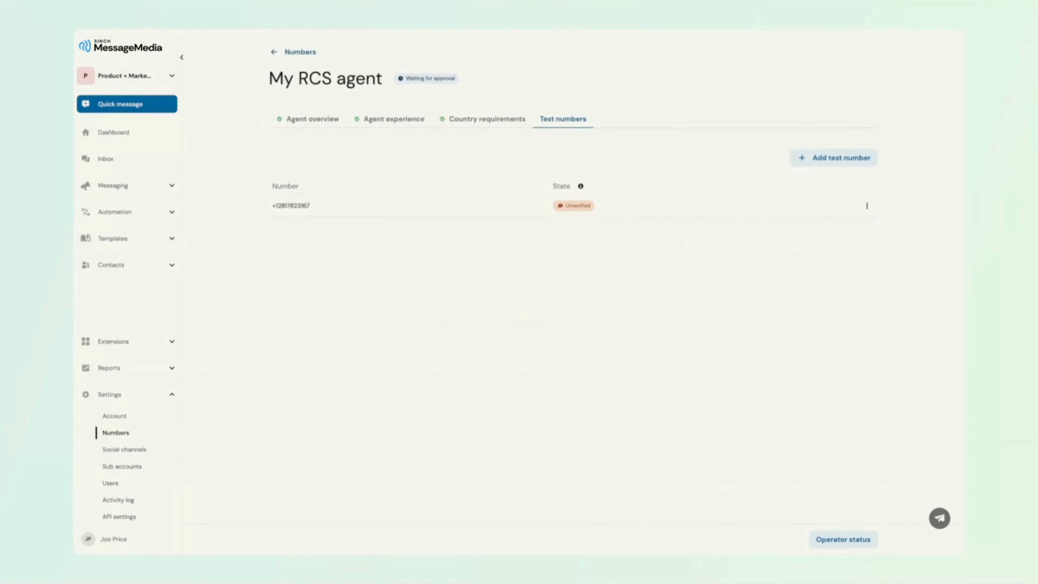